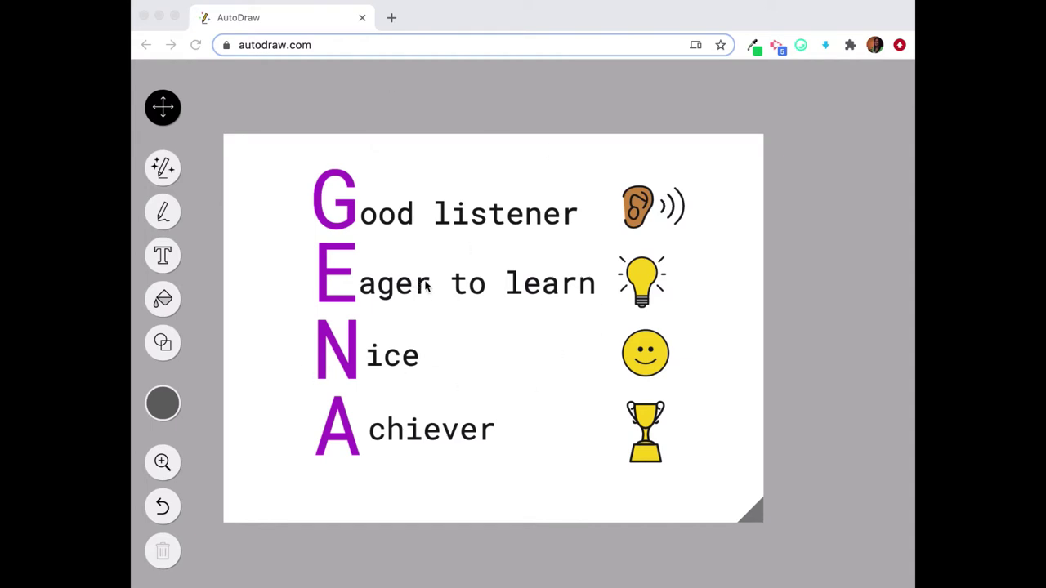
# Open a new Chrome tab and load autodraw.com
pyautogui.click(392, 17)
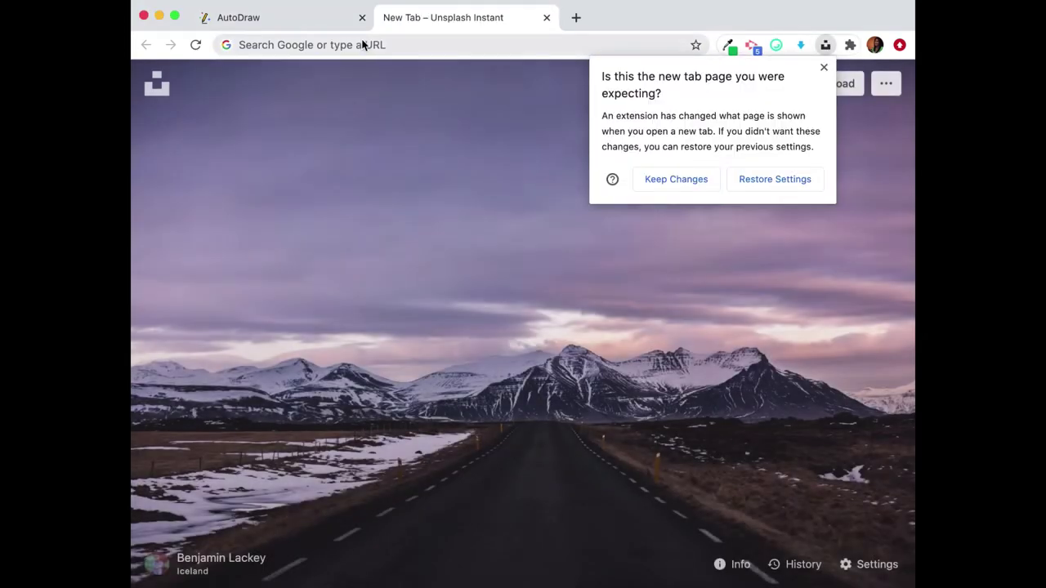
pyautogui.click(362, 44)
pyautogui.write('a')
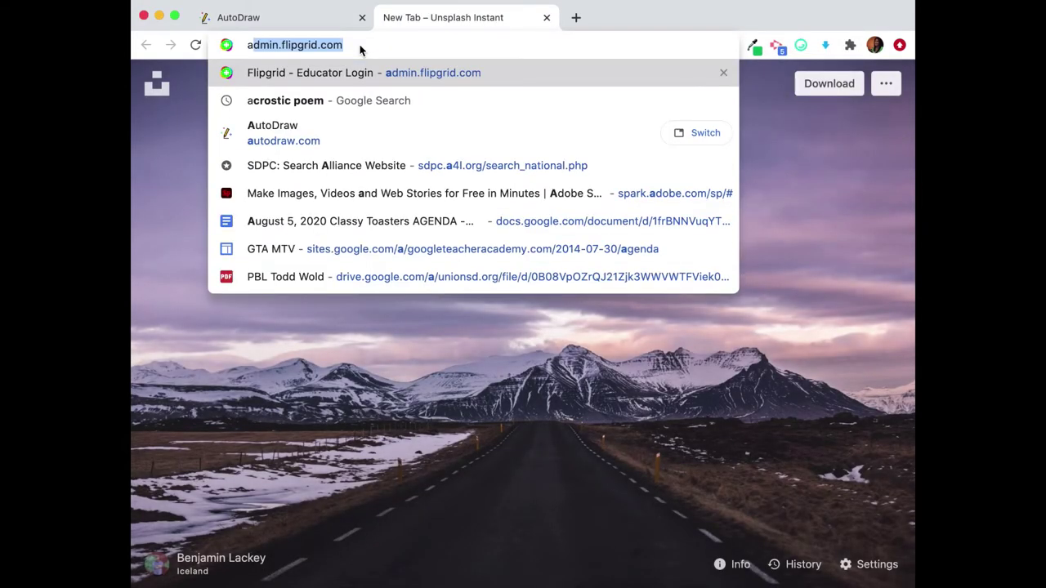
pyautogui.write('utodraw.com')
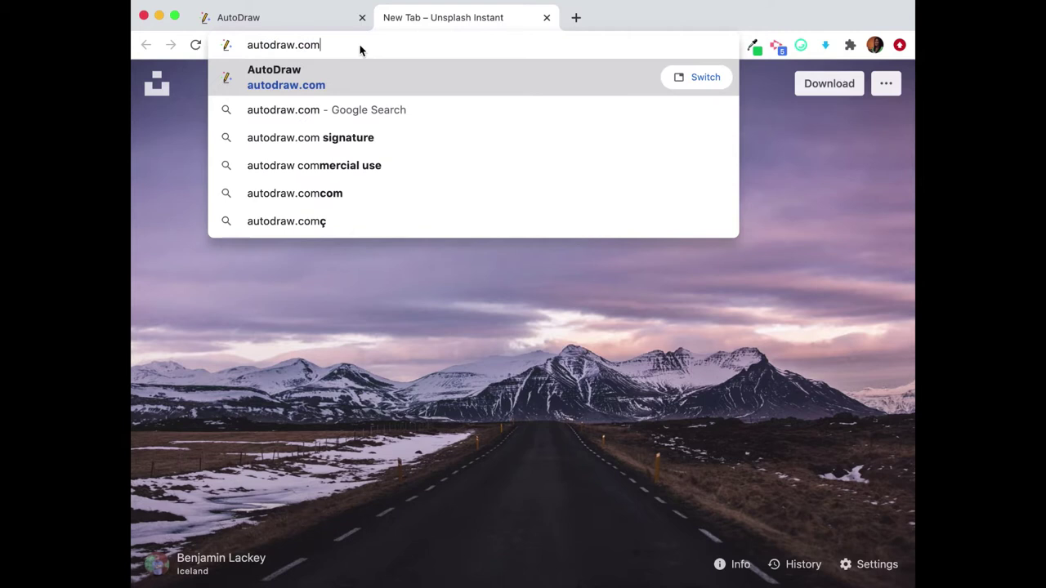
pyautogui.press('Return')
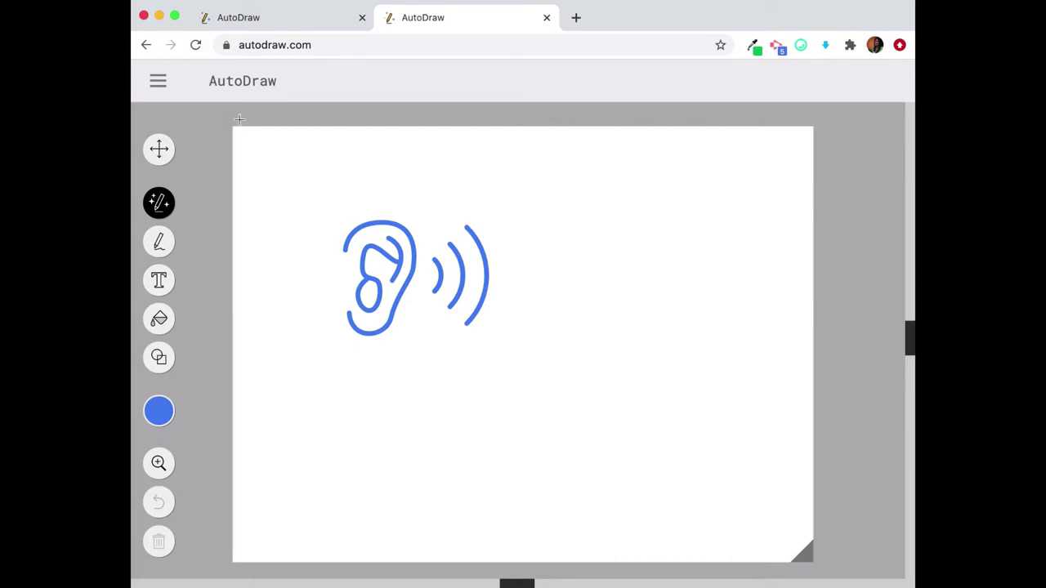
# Discard the default ear drawing by starting over on a blank landscape page
pyautogui.click(159, 82)
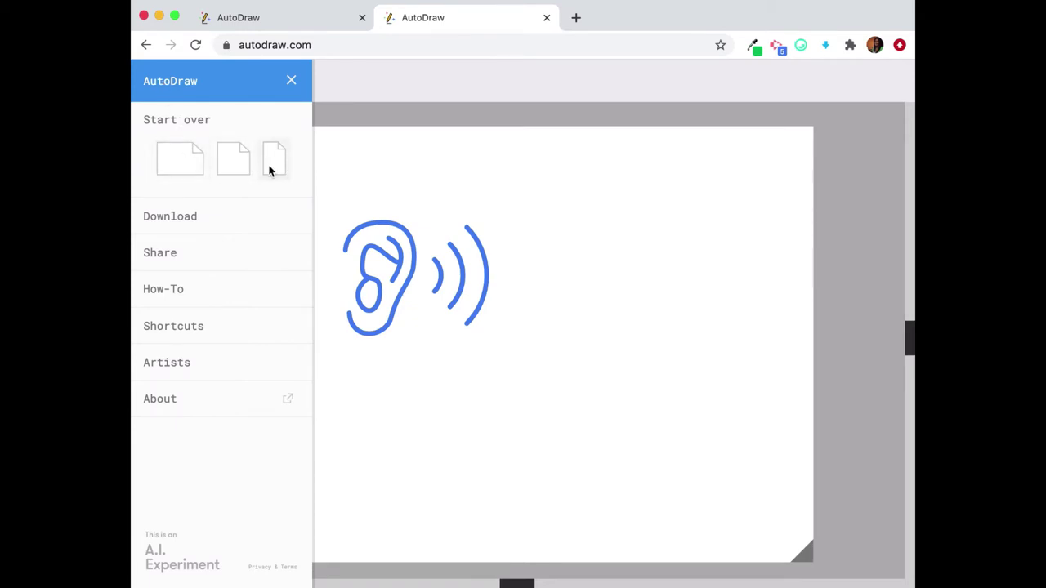
pyautogui.click(203, 170)
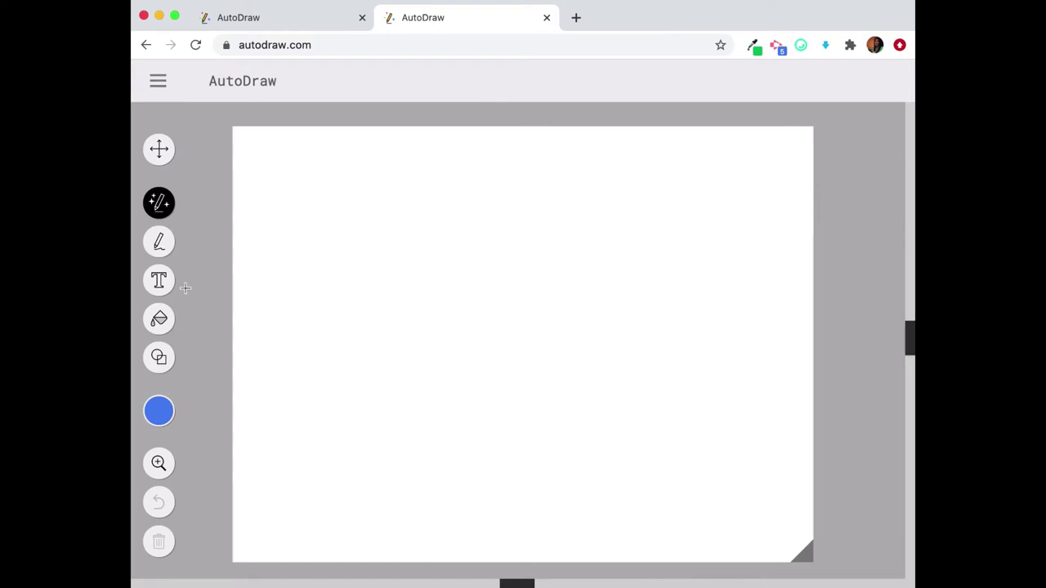
# Set up the Type tool with purple text in Roboto Mono at size 48
pyautogui.click(159, 280)
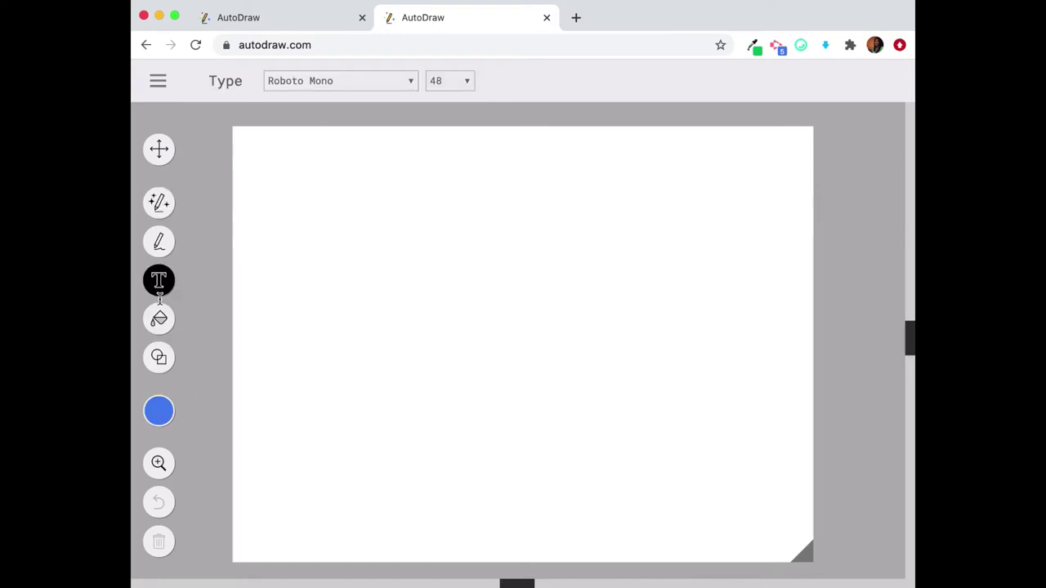
pyautogui.moveTo(158, 411)
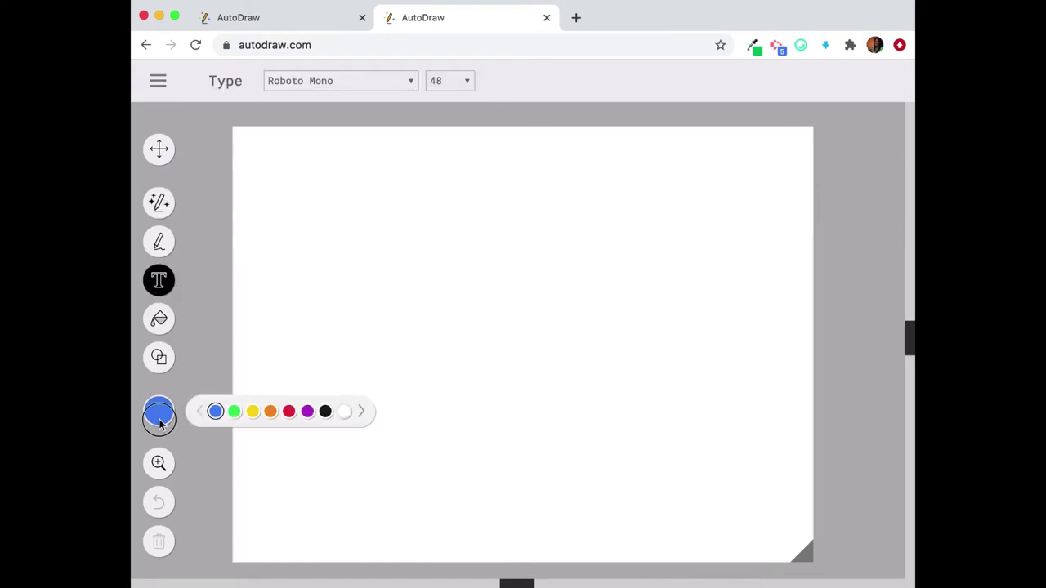
pyautogui.click(307, 412)
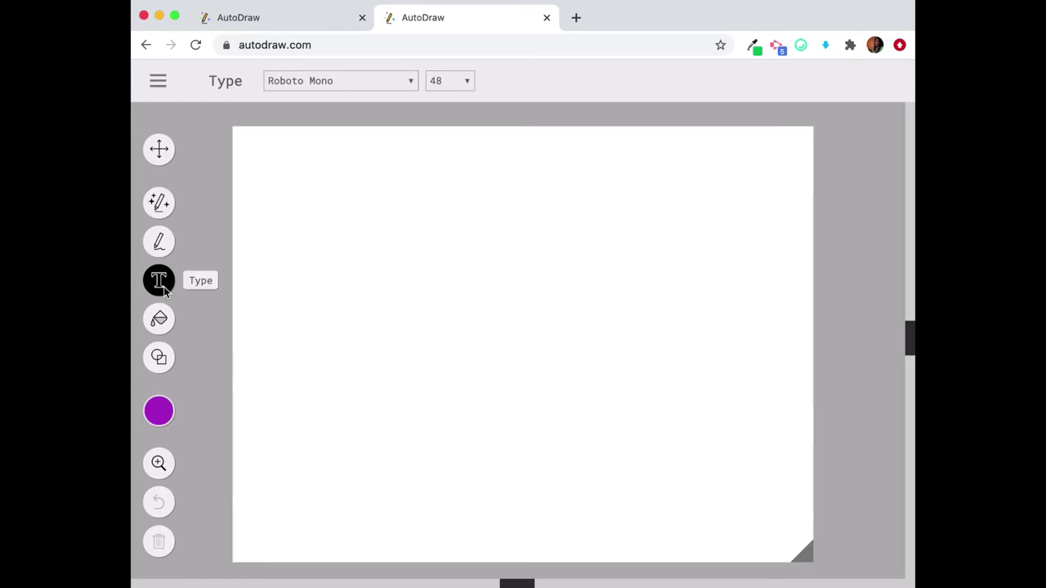
pyautogui.click(376, 79)
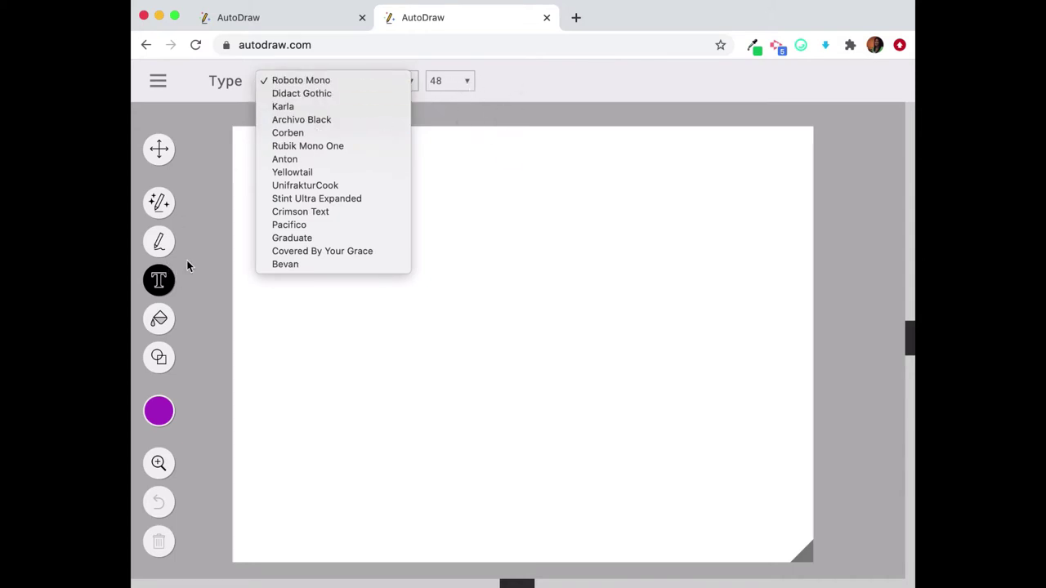
pyautogui.click(245, 254)
# Type the purple capitals G and E in separate text boxes near the top-left
pyautogui.click(281, 230)
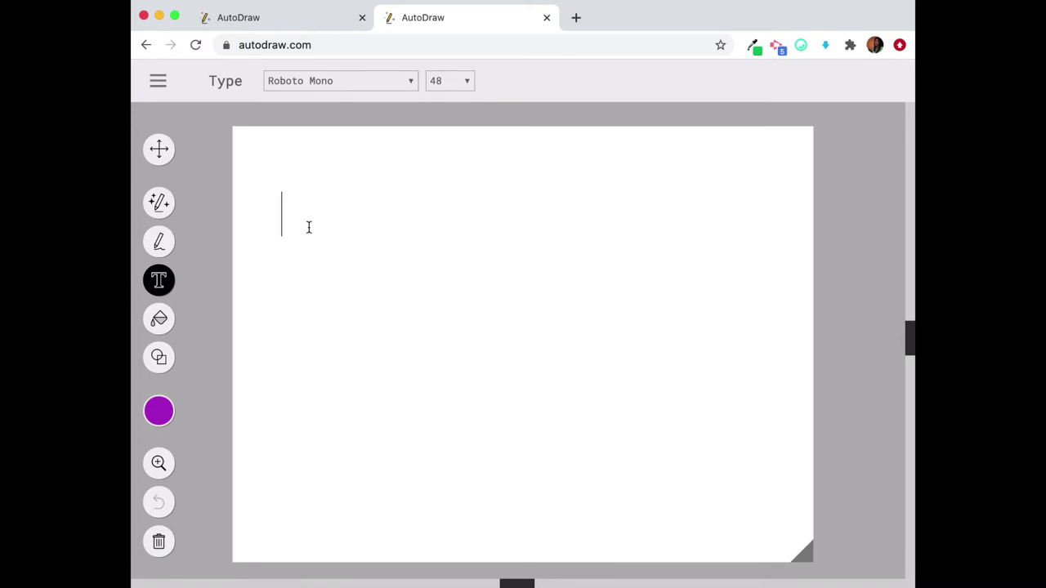
pyautogui.write('G')
pyautogui.press('Escape')
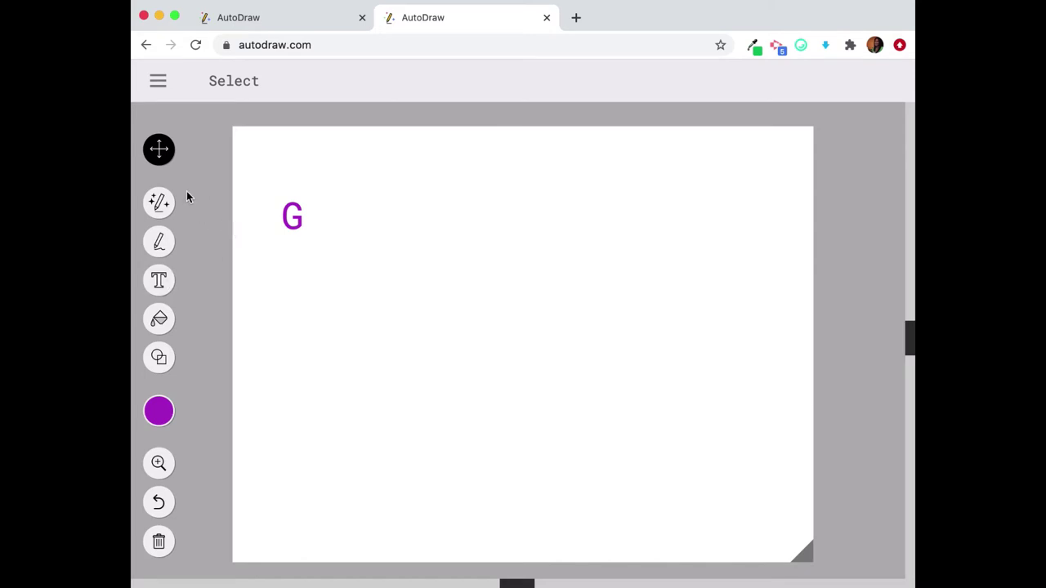
pyautogui.click(162, 278)
pyautogui.click(275, 275)
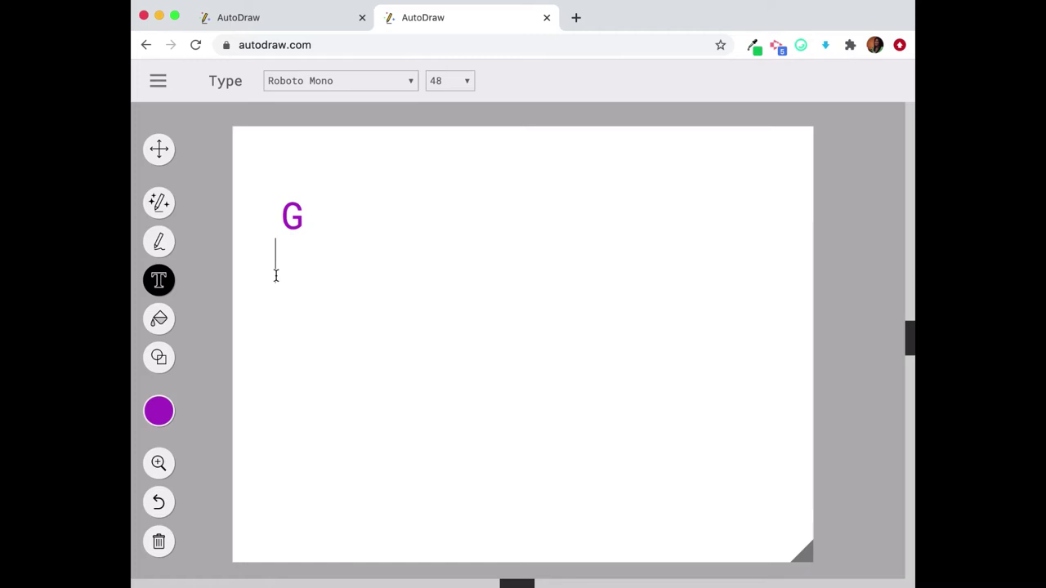
pyautogui.write('E')
pyautogui.press('Escape')
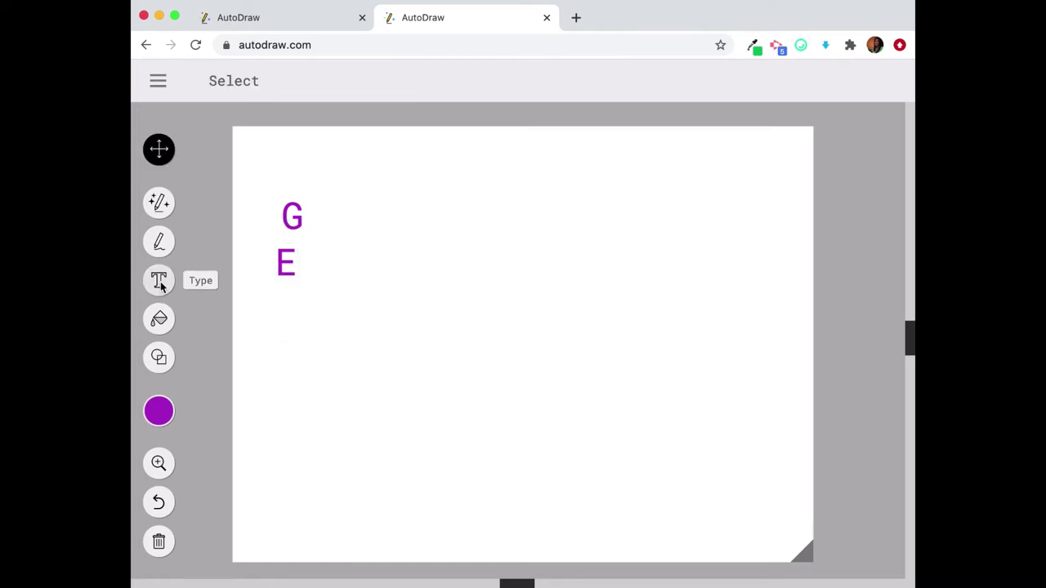
# Add purple N and A text boxes below the E, then select the N
pyautogui.click(159, 280)
pyautogui.click(297, 338)
pyautogui.write('N')
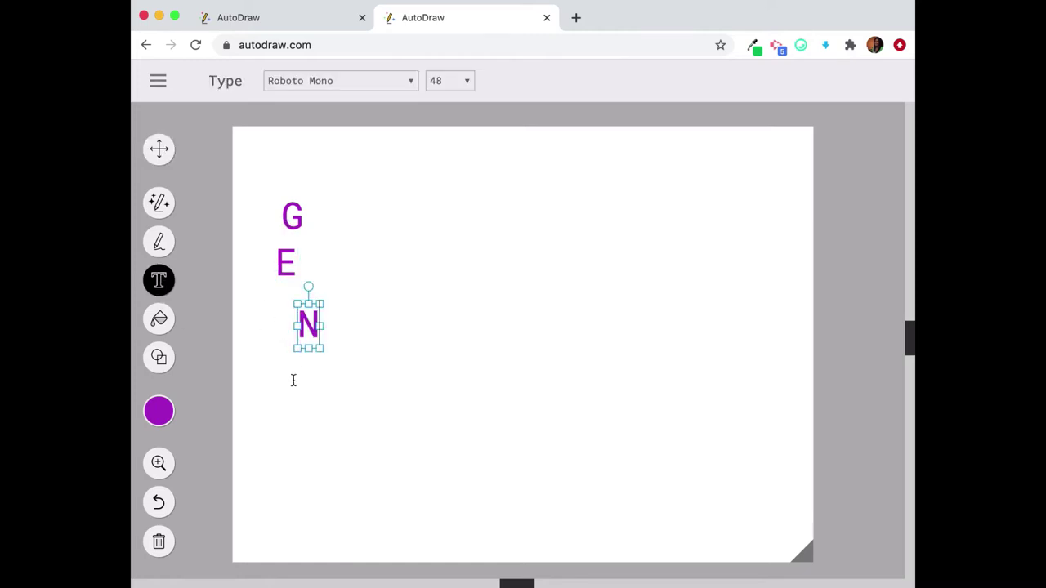
pyautogui.press('Escape')
pyautogui.click(159, 280)
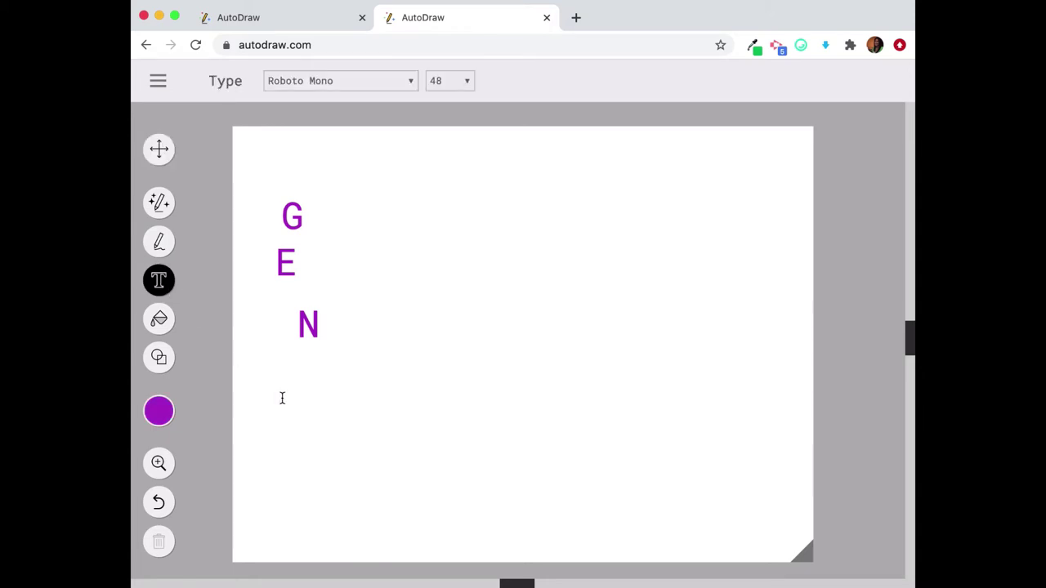
pyautogui.click(309, 415)
pyautogui.write('A')
pyautogui.click(310, 327)
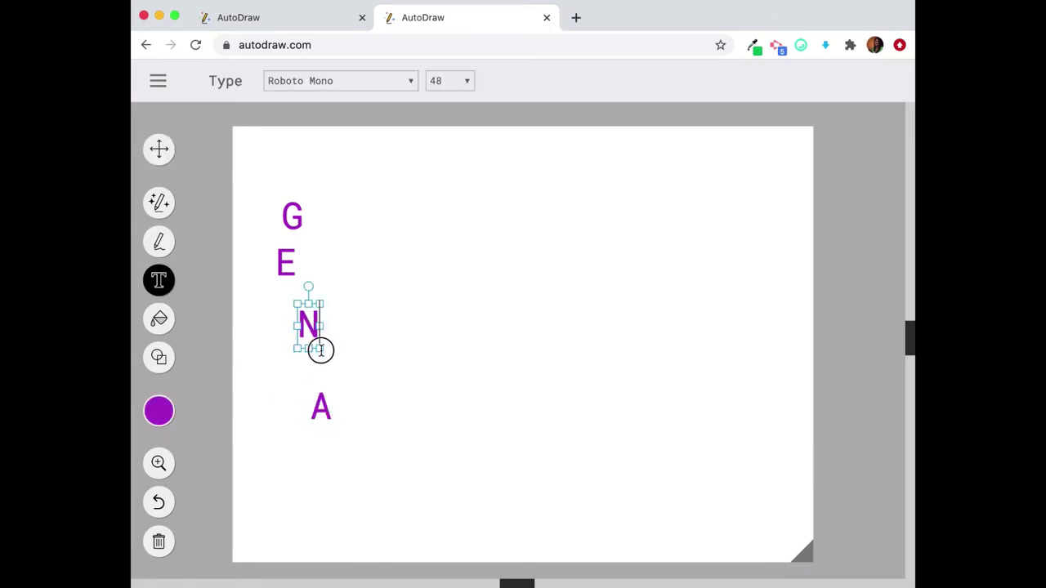
pyautogui.click(159, 151)
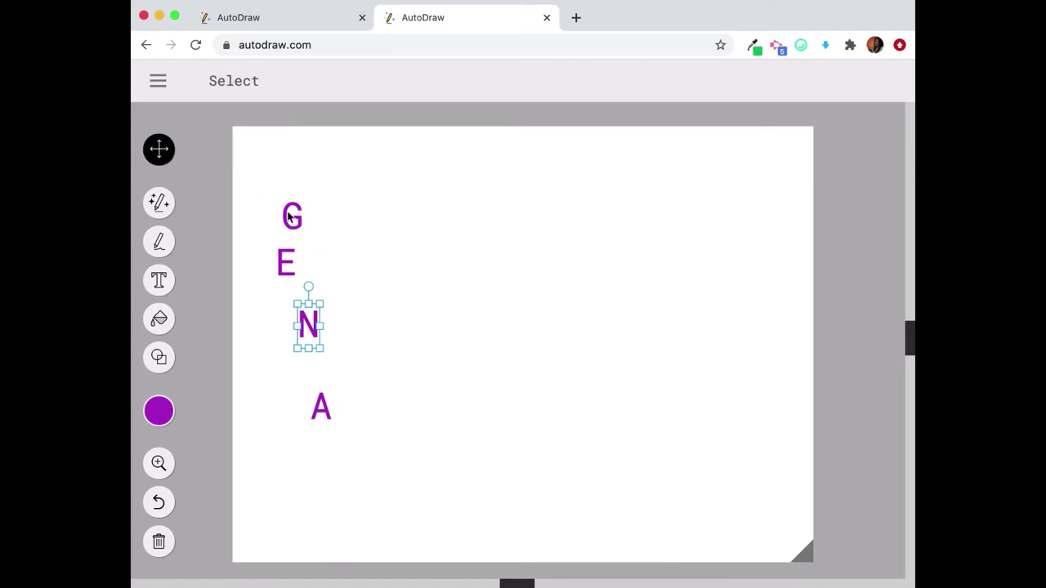
# Drag the N, E and G into one vertical column above the A, undoing a stray rotation
pyautogui.click(325, 345)
pyautogui.moveTo(313, 335); pyautogui.dragTo(326, 366)
pyautogui.moveTo(285, 264); pyautogui.dragTo(320, 312)
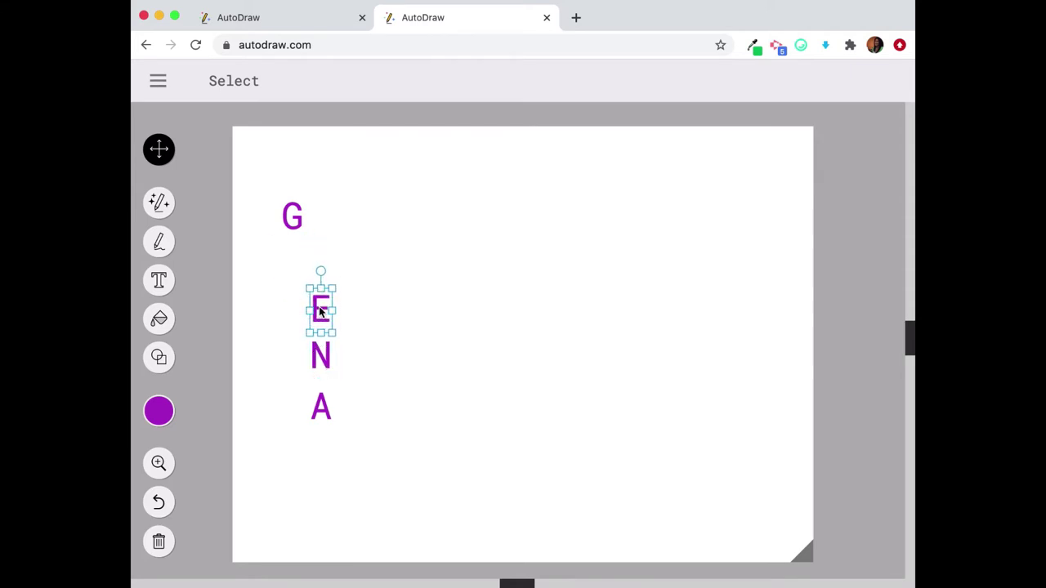
pyautogui.click(288, 217)
pyautogui.moveTo(288, 217); pyautogui.dragTo(324, 277)
pyautogui.press('super+z')
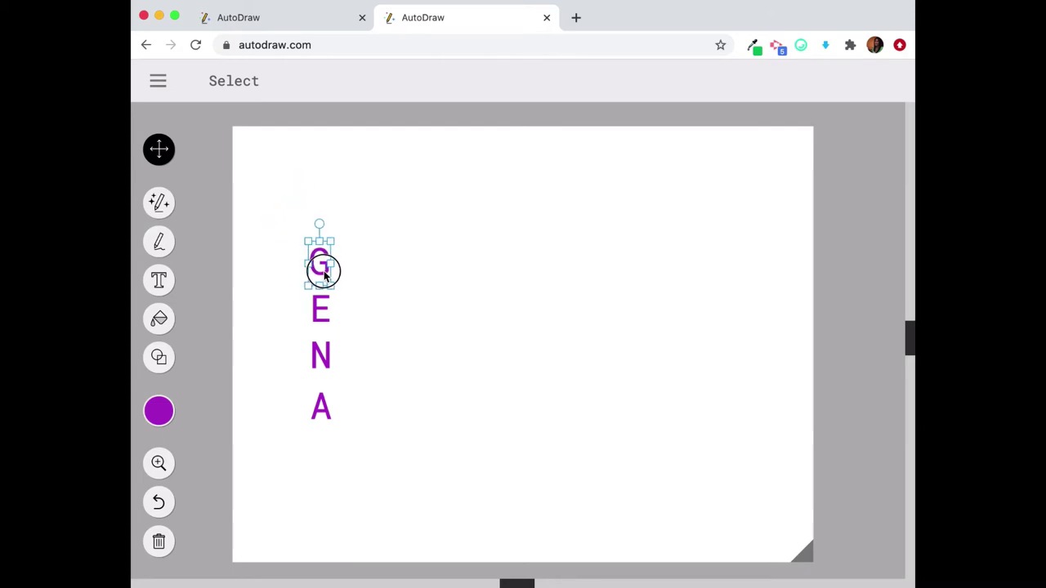
pyautogui.click(280, 240)
# Select all four letters, enlarge them to span most of the page, and shift them left
pyautogui.moveTo(269, 230); pyautogui.dragTo(378, 450)
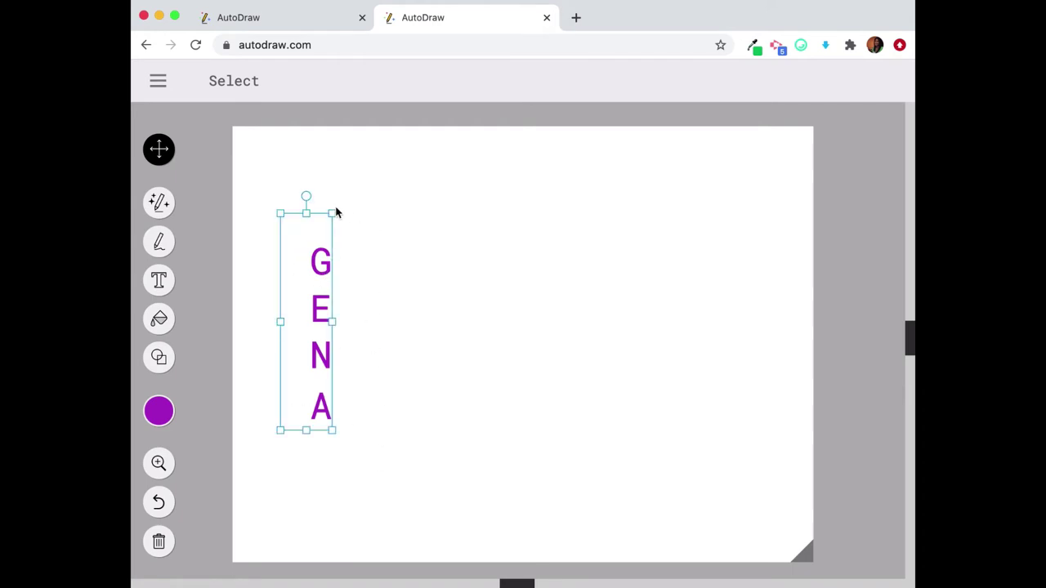
pyautogui.moveTo(334, 214); pyautogui.dragTo(409, 126)
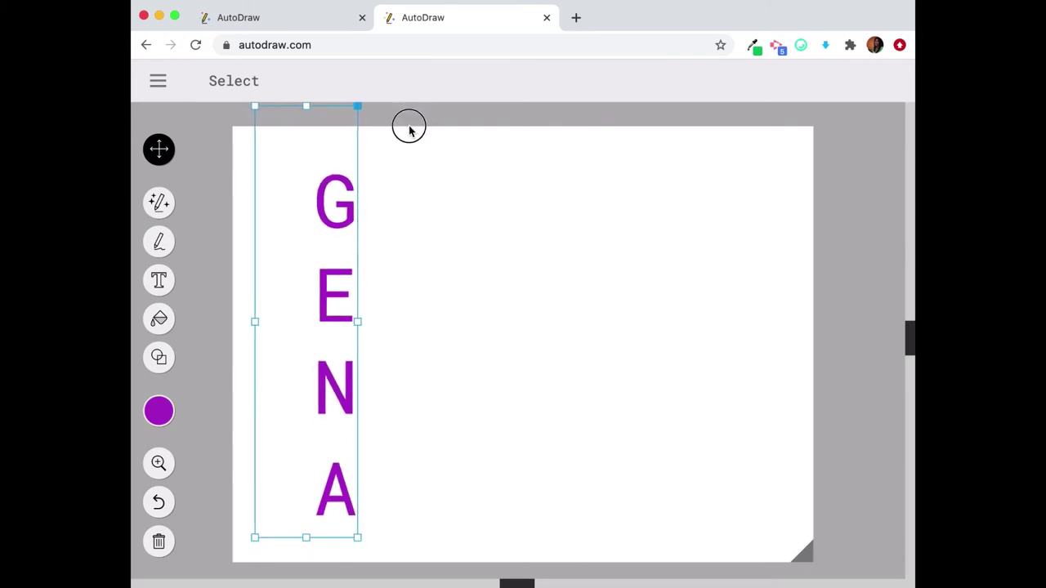
pyautogui.moveTo(343, 296); pyautogui.dragTo(307, 302)
# Switch the text colour to black and type 'ood listener' beside the G
pyautogui.click(400, 303)
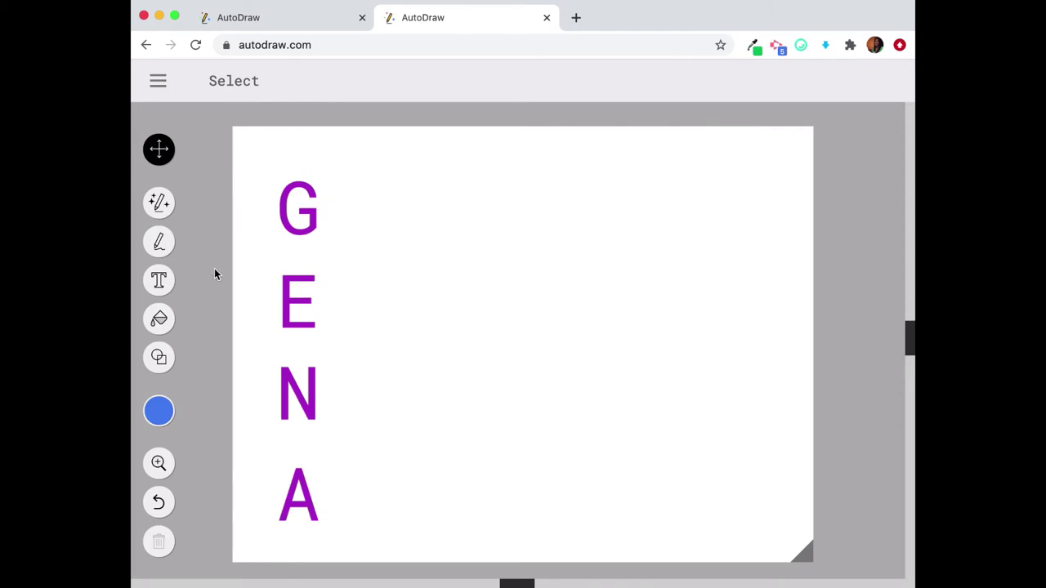
pyautogui.click(161, 282)
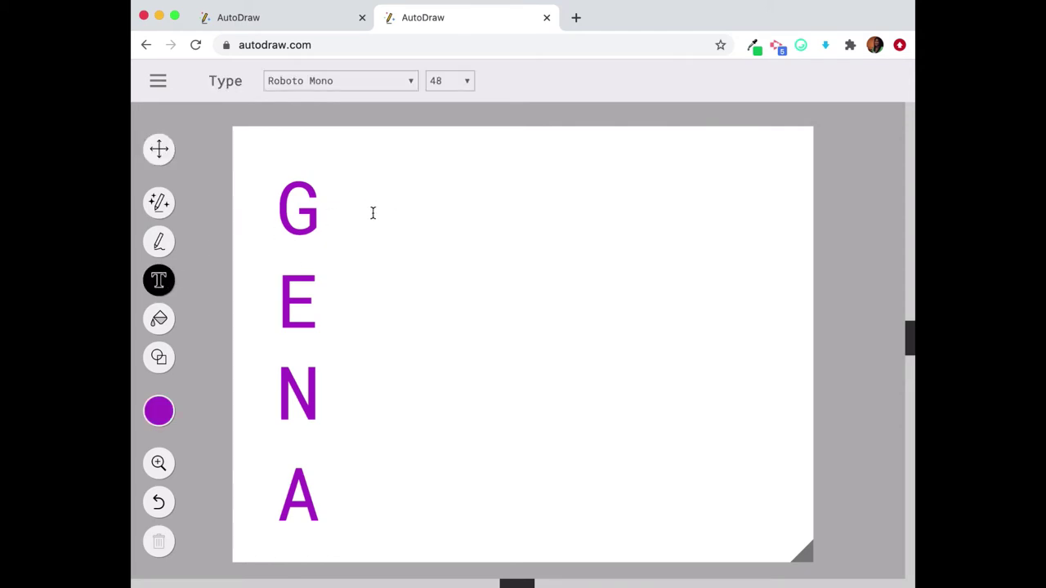
pyautogui.click(170, 411)
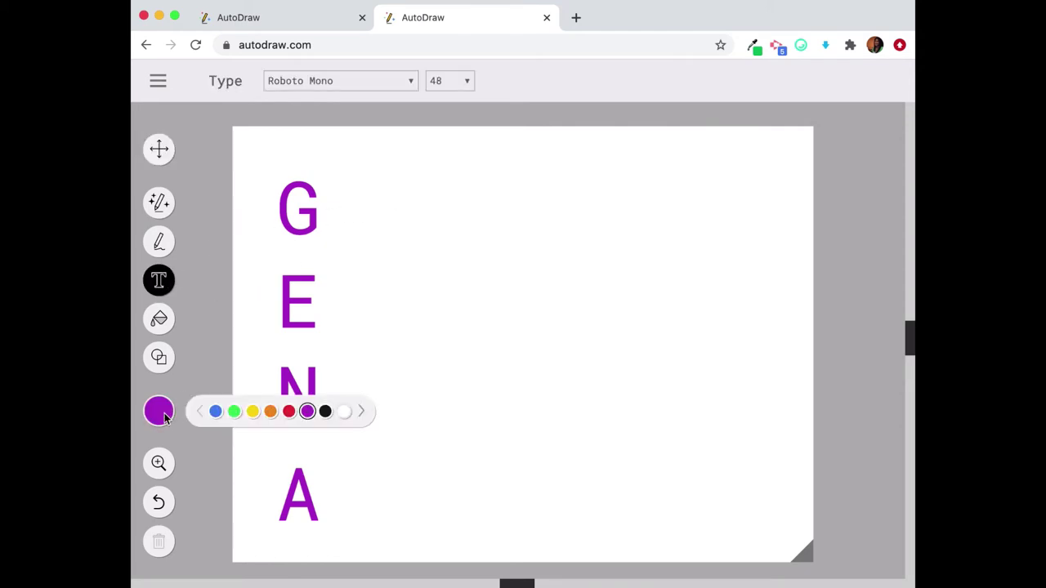
pyautogui.click(325, 412)
pyautogui.click(351, 210)
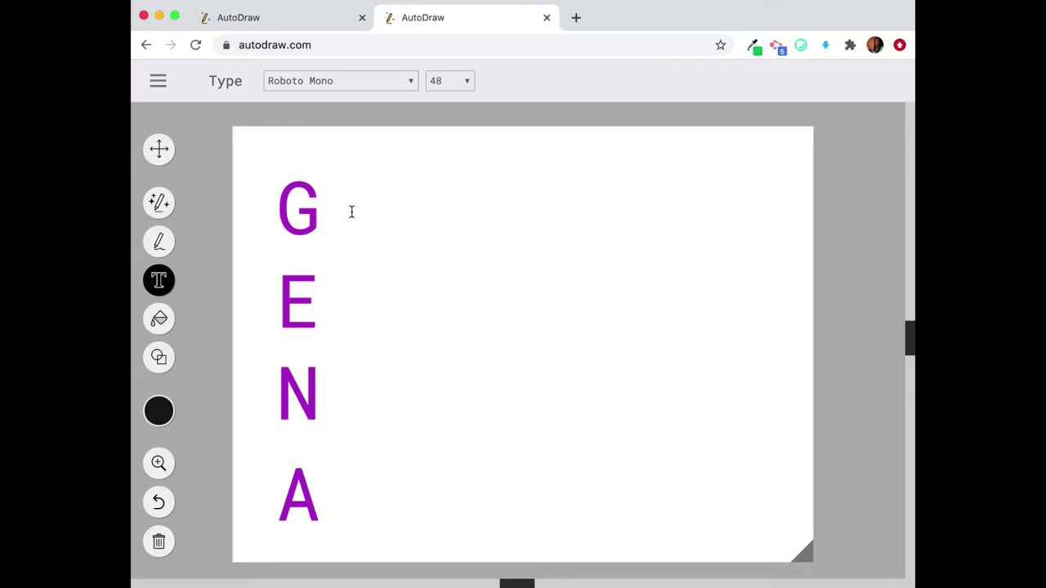
pyautogui.write('ood lis')
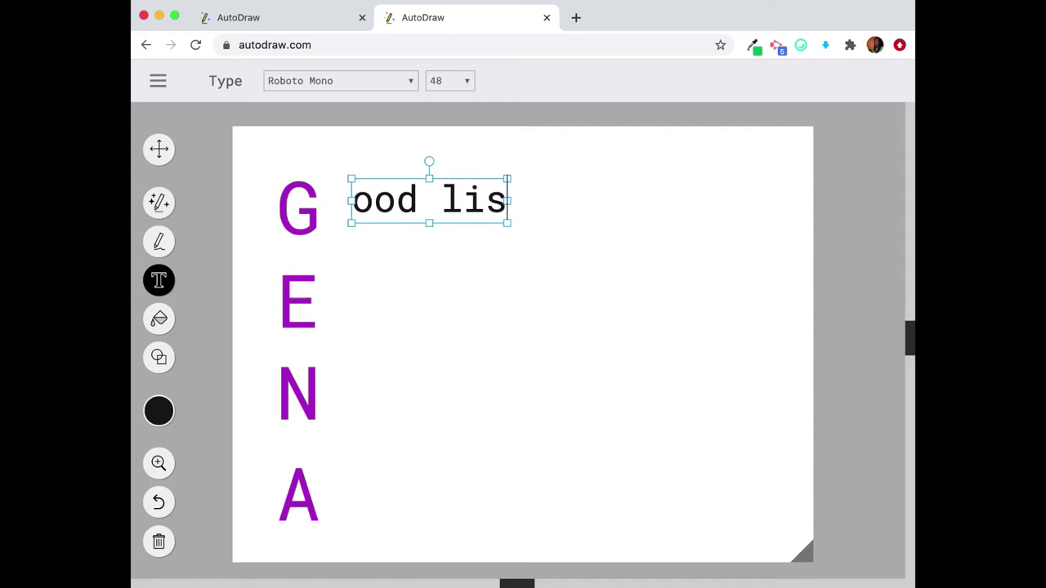
pyautogui.write('tener')
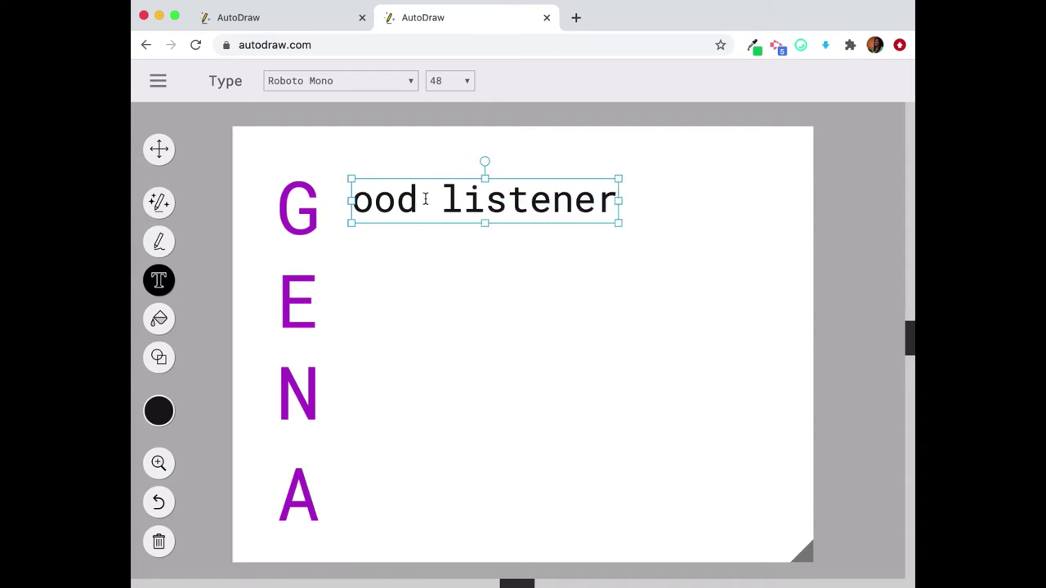
pyautogui.click(358, 307)
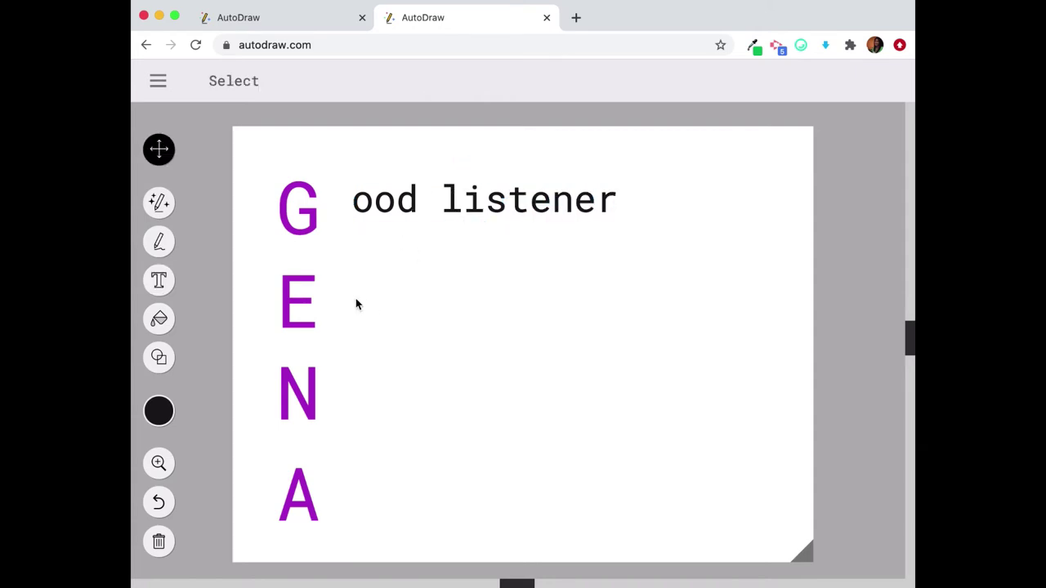
# Type 'ager to learn' in a new text box beside the E
pyautogui.click(160, 280)
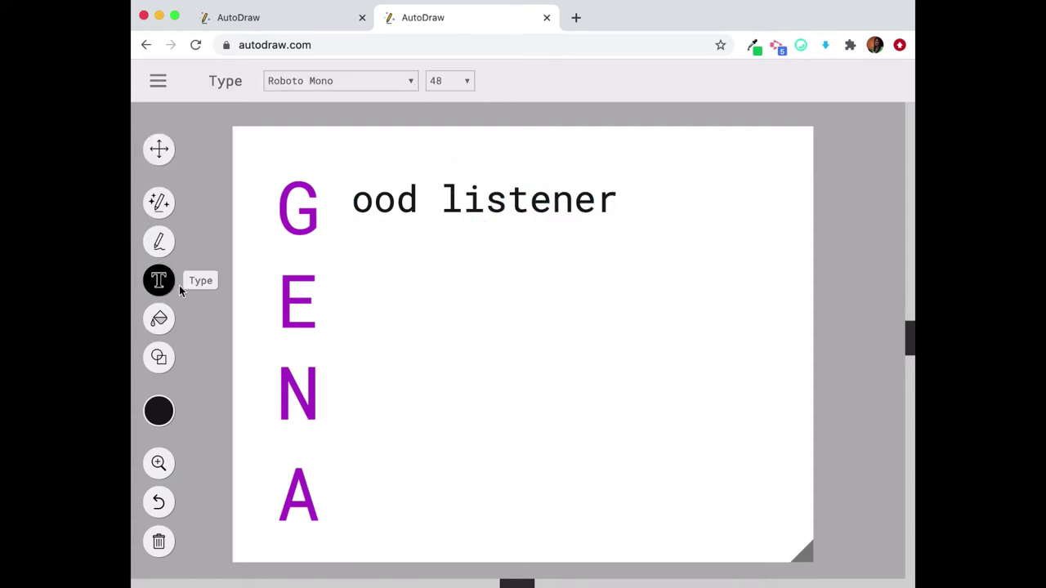
pyautogui.click(351, 300)
pyautogui.write('ager to le')
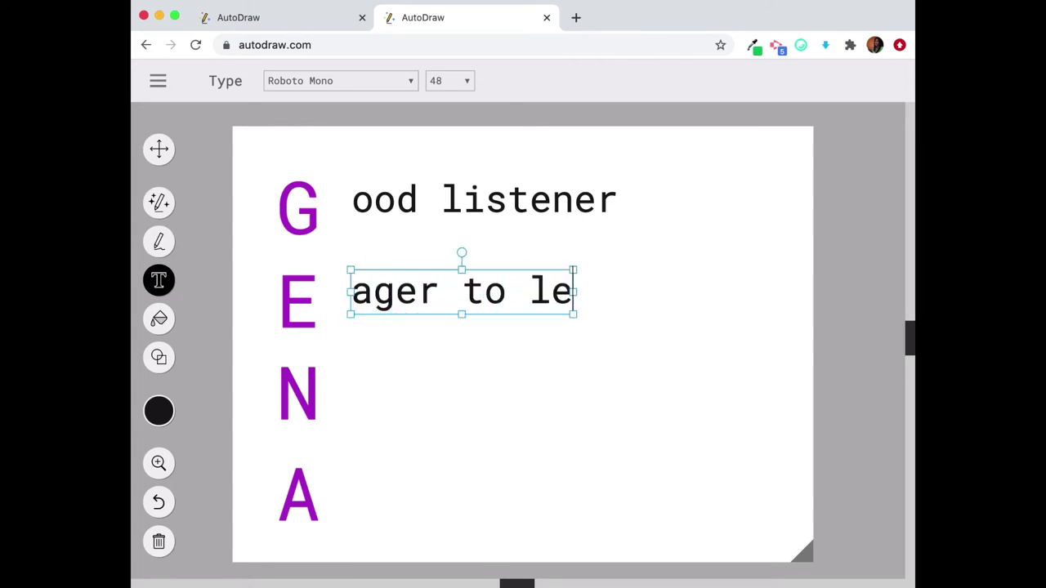
pyautogui.write('arn')
# Slide both phrases left against G and E to read 'Good listener' and 'Eager to learn'
pyautogui.click(378, 374)
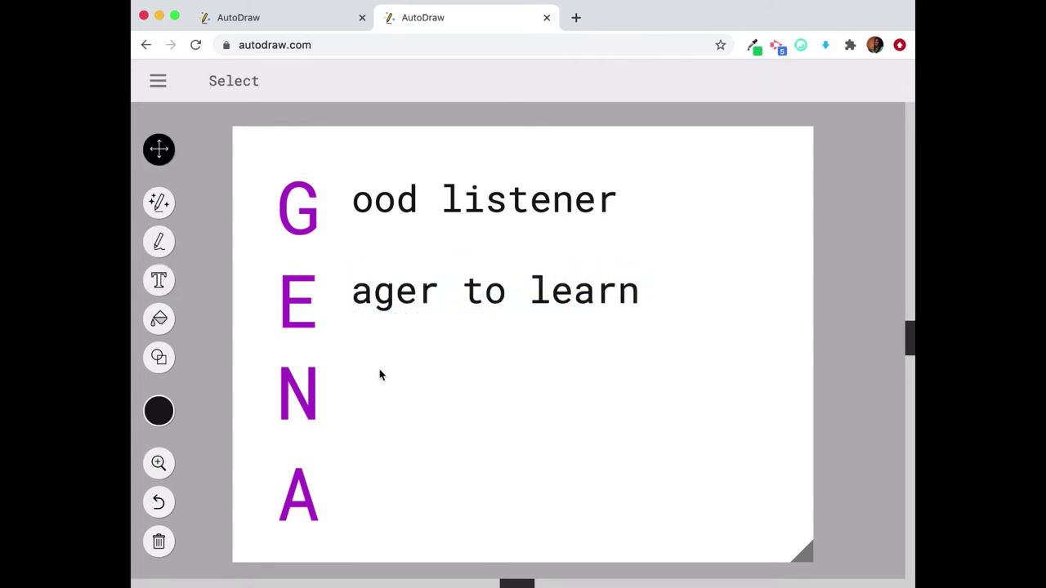
pyautogui.click(482, 208)
pyautogui.moveTo(482, 209); pyautogui.dragTo(461, 224)
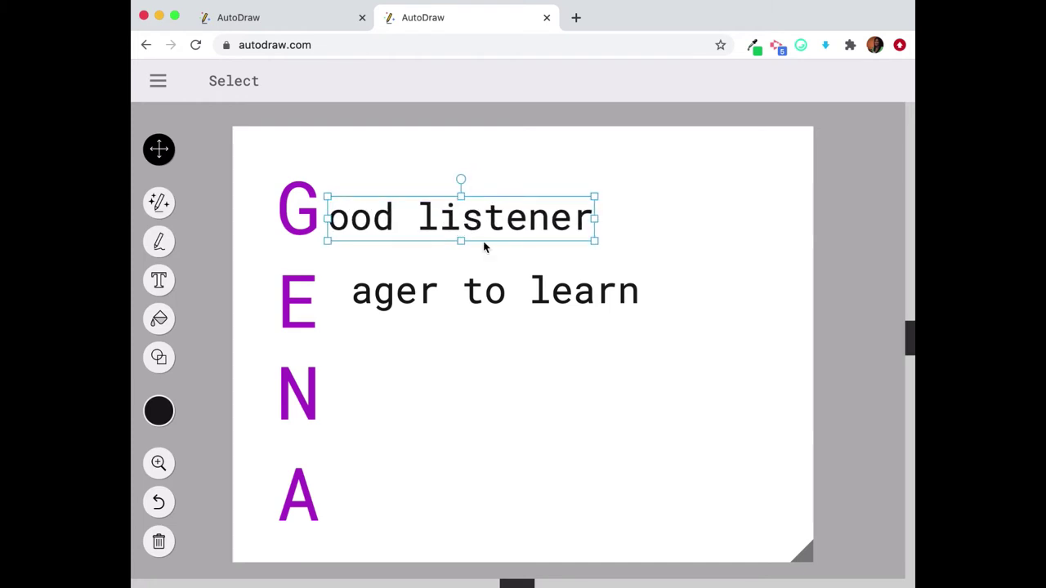
pyautogui.moveTo(551, 296); pyautogui.dragTo(520, 306)
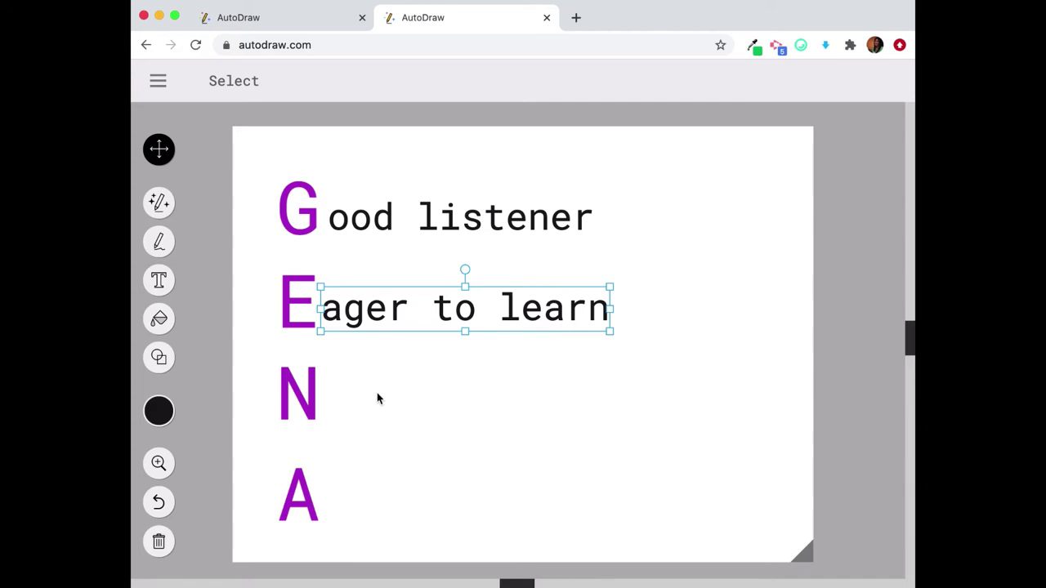
pyautogui.click(435, 401)
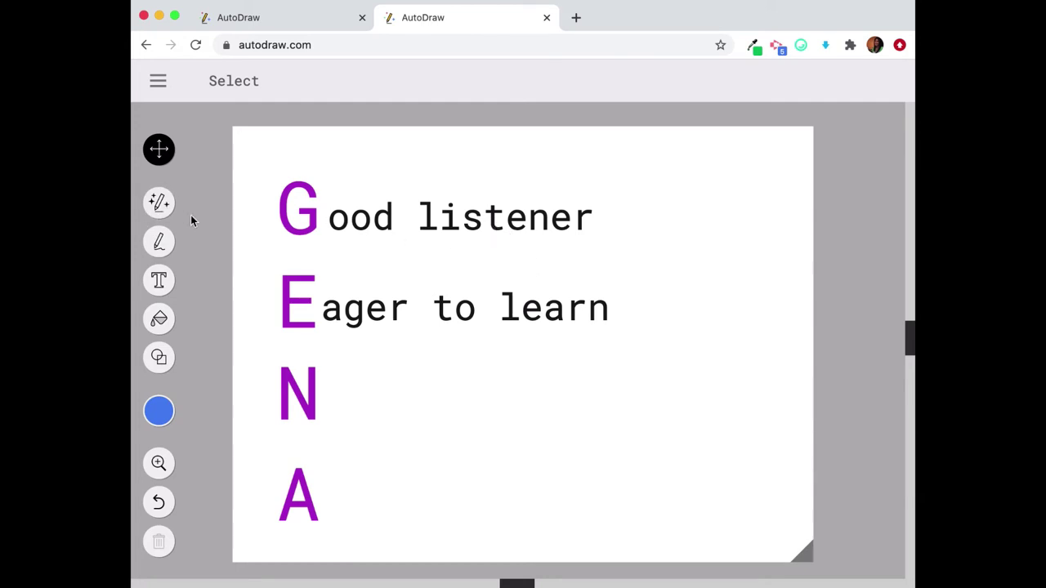
# Sketch an ear-like curve right of 'Good listener' with the AutoDraw tool and browse the suggestions
pyautogui.click(158, 203)
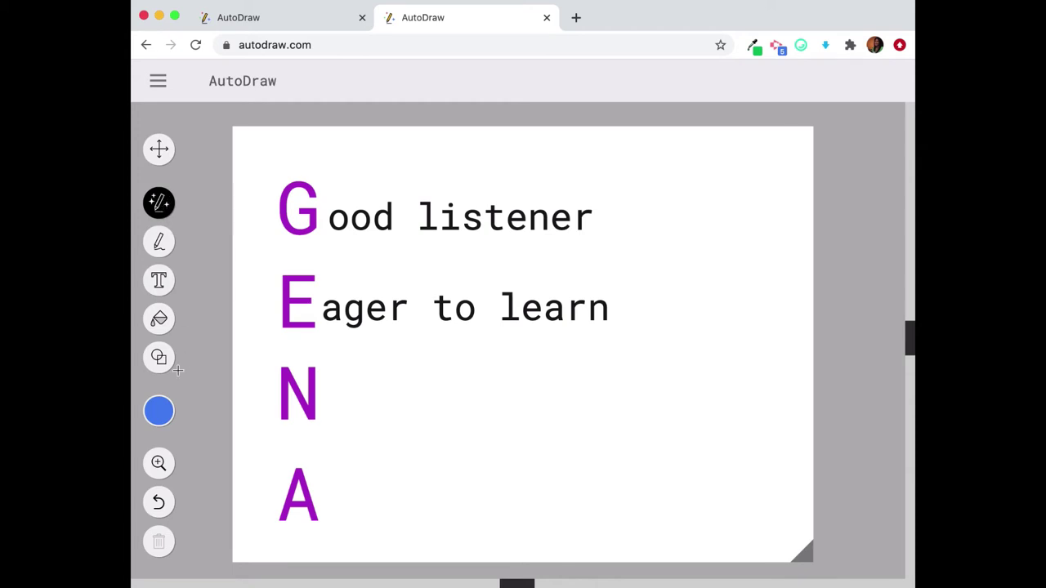
pyautogui.click(163, 420)
pyautogui.moveTo(659, 196)
pyautogui.mouseDown()
pyautogui.moveTo(703, 174)
pyautogui.moveTo(714, 191)
pyautogui.moveTo(696, 209)
pyautogui.moveTo(713, 237)
pyautogui.moveTo(686, 260)
pyautogui.moveTo(654, 244)
pyautogui.mouseUp()
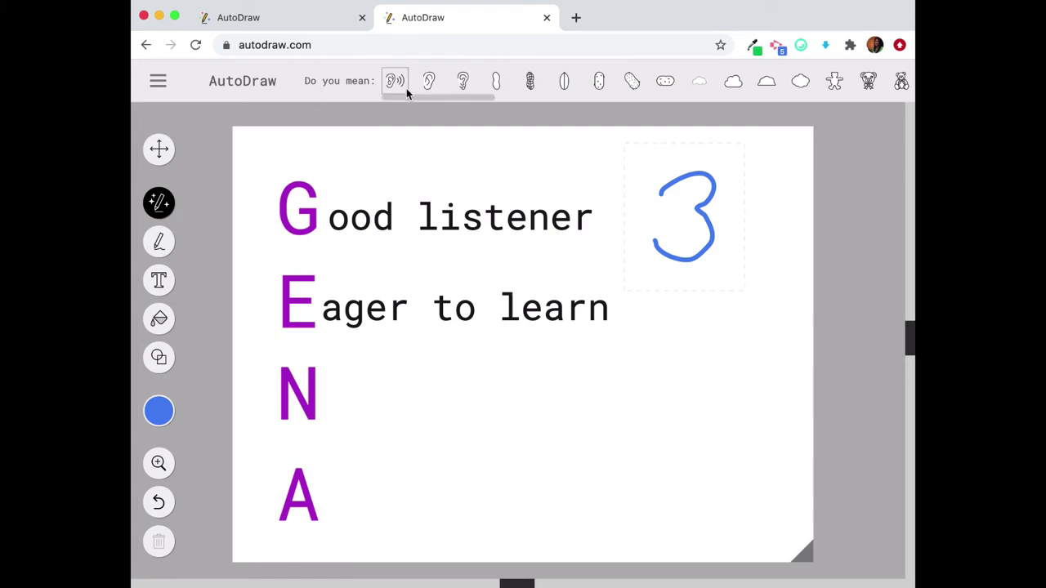
pyautogui.hscroll(2, 750, 88)
pyautogui.hscroll(5, 750, 88)
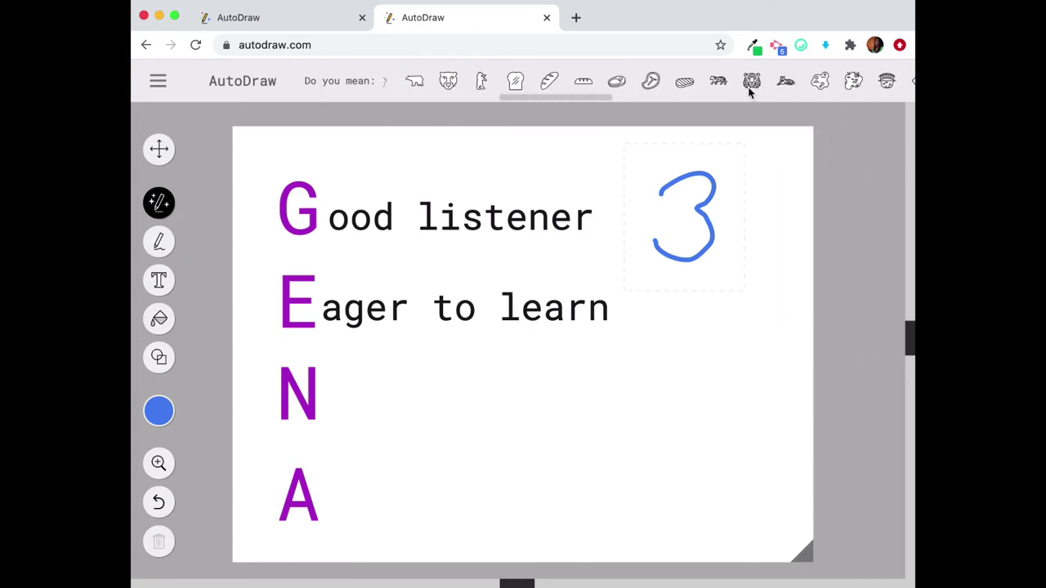
pyautogui.hscroll(-5, 750, 88)
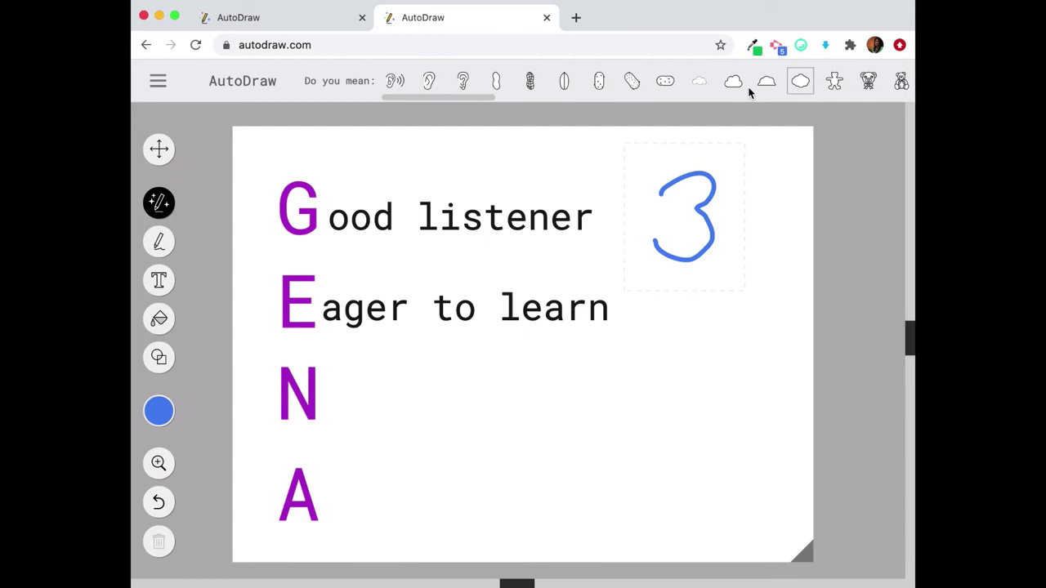
# Swap the sketch for the ear-with-sound-waves suggestion and colour the ear black
pyautogui.click(390, 82)
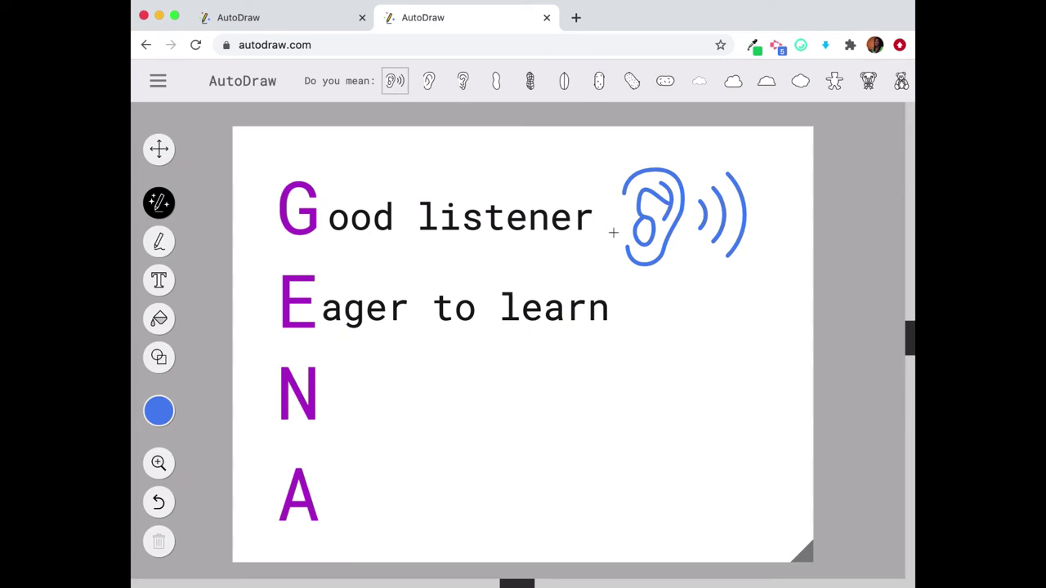
pyautogui.click(159, 149)
pyautogui.moveTo(161, 426)
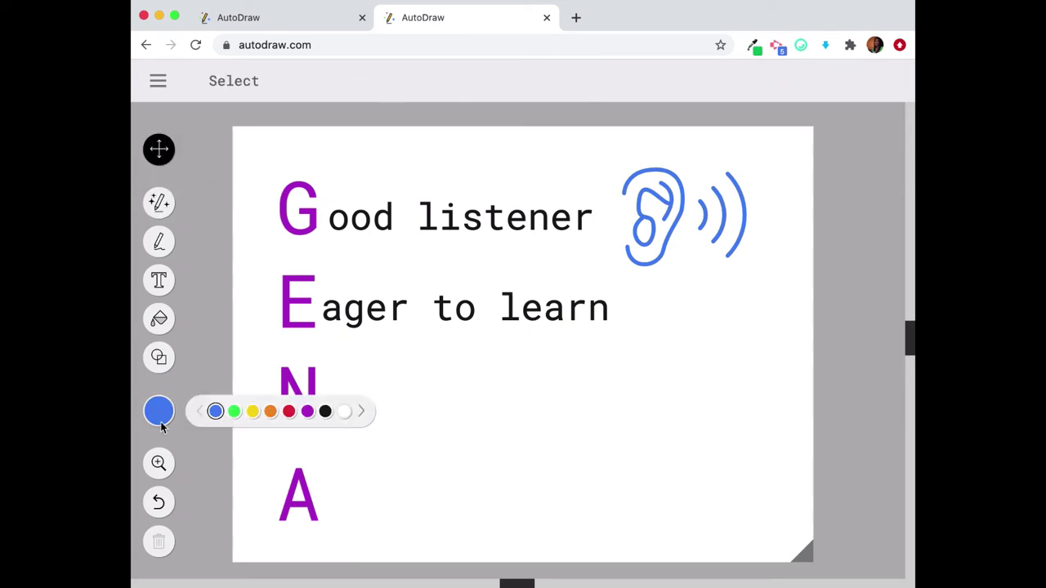
pyautogui.click(325, 412)
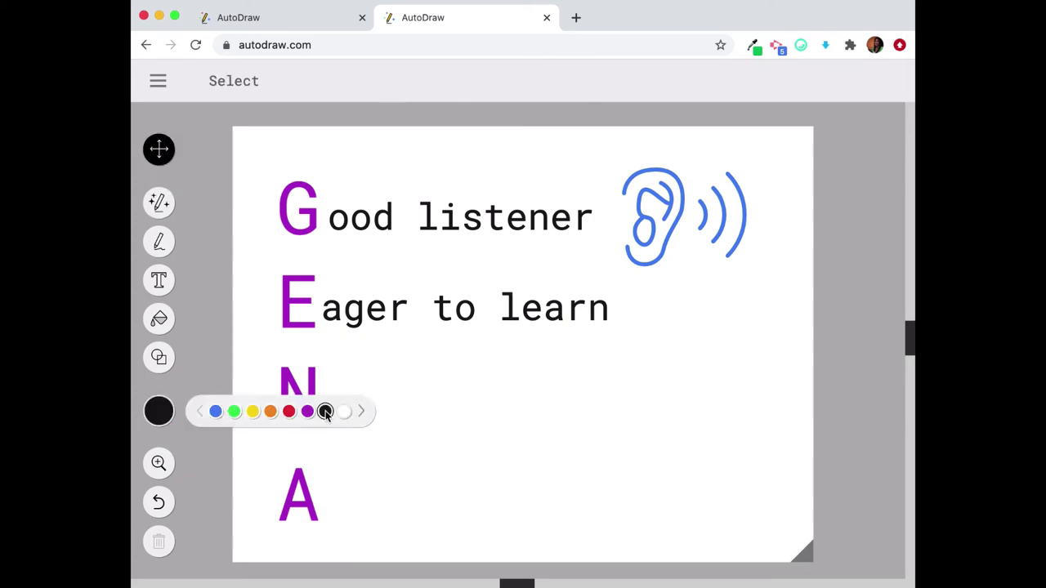
pyautogui.click(671, 224)
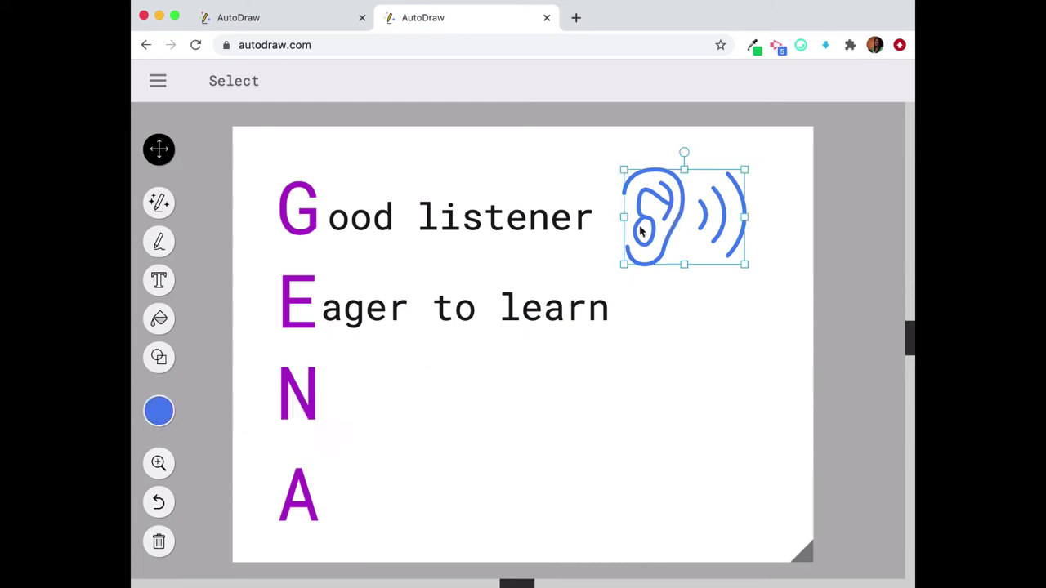
pyautogui.moveTo(160, 416)
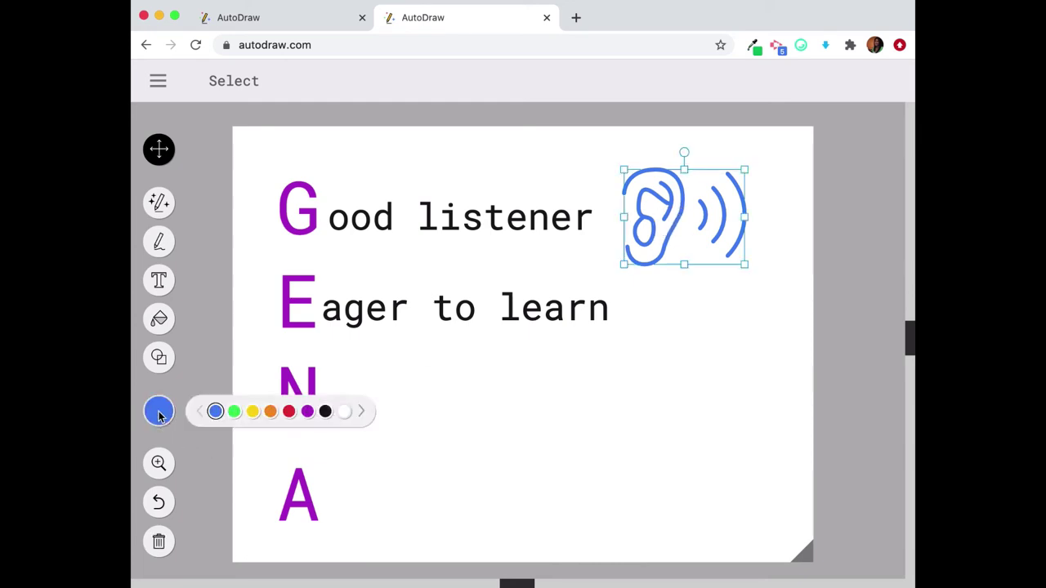
pyautogui.click(288, 412)
pyautogui.click(326, 412)
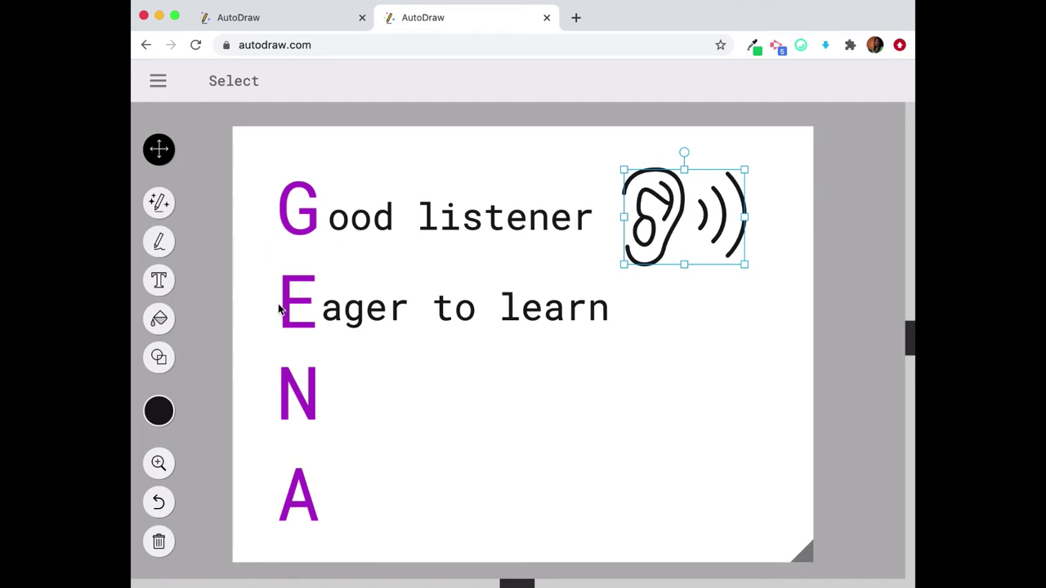
# Fill the ear with a tan brown colour using the Fill tool
pyautogui.click(167, 323)
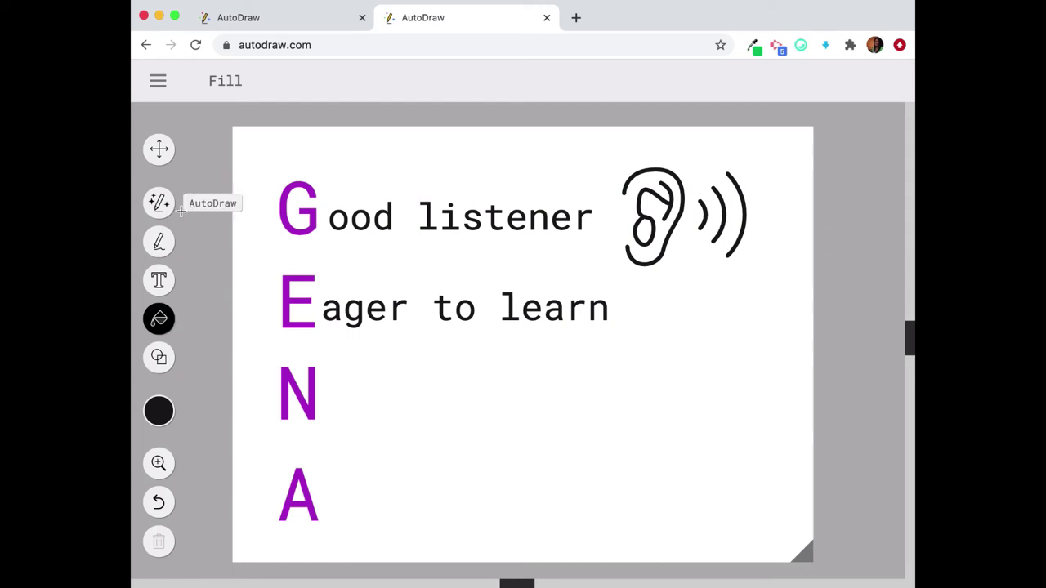
pyautogui.click(161, 410)
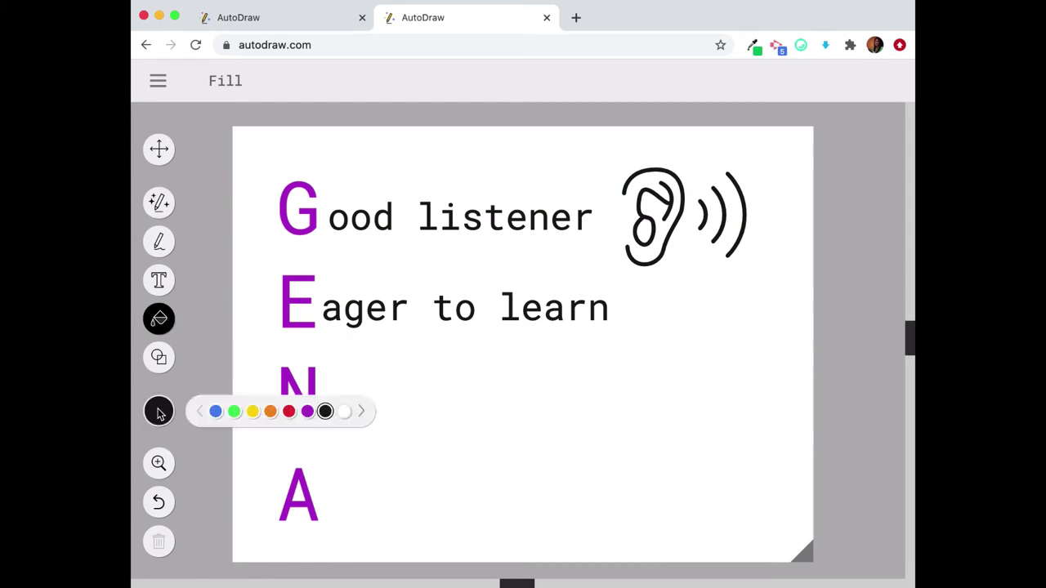
pyautogui.click(363, 412)
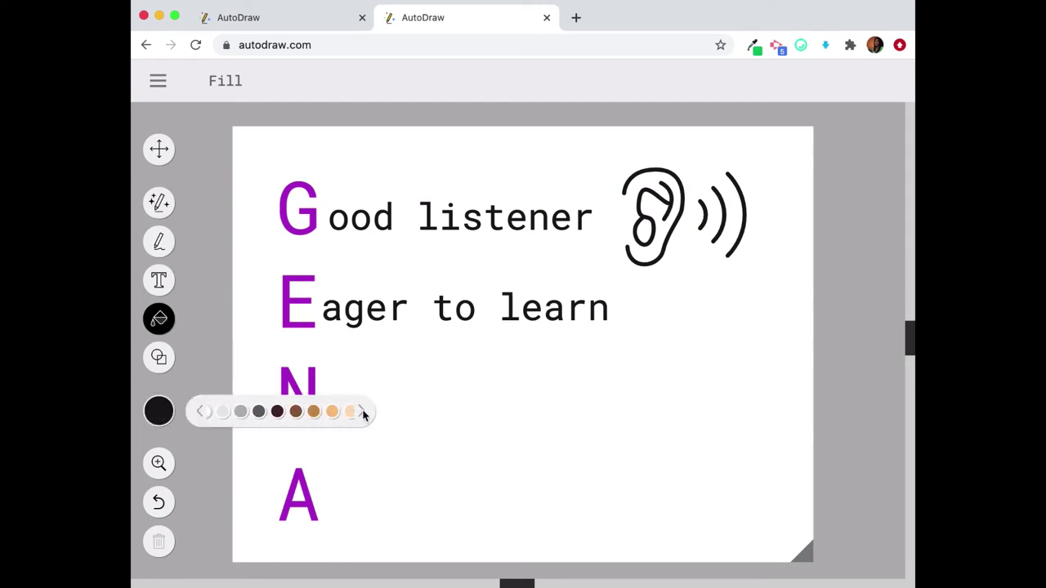
pyautogui.click(307, 412)
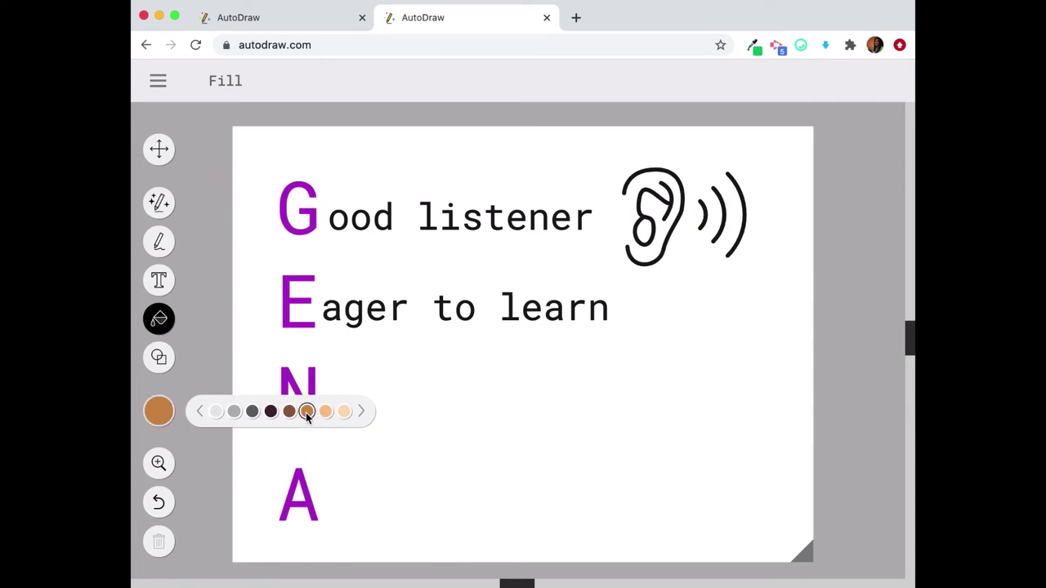
pyautogui.click(651, 206)
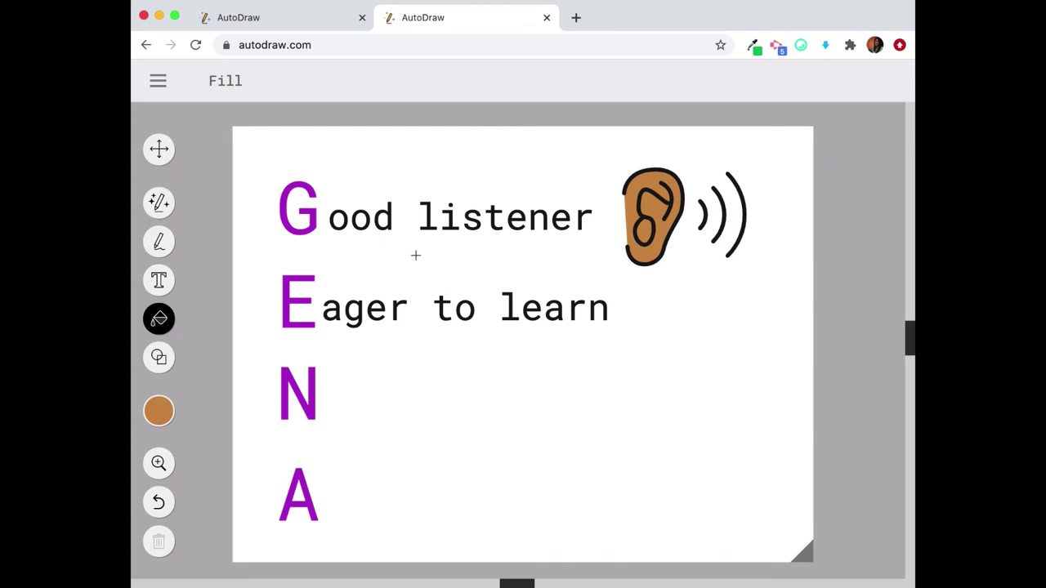
# Shrink the ear slightly and move it up beside 'Good listener'
pyautogui.click(158, 149)
pyautogui.click(659, 255)
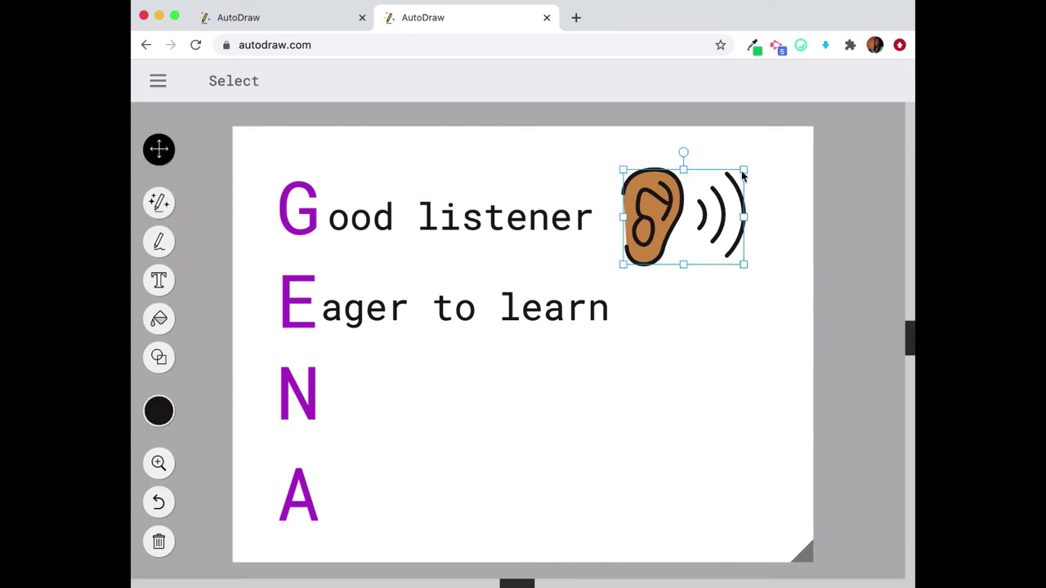
pyautogui.moveTo(743, 174)
pyautogui.mouseDown()
pyautogui.moveTo(719, 183)
pyautogui.moveTo(731, 179)
pyautogui.mouseUp()
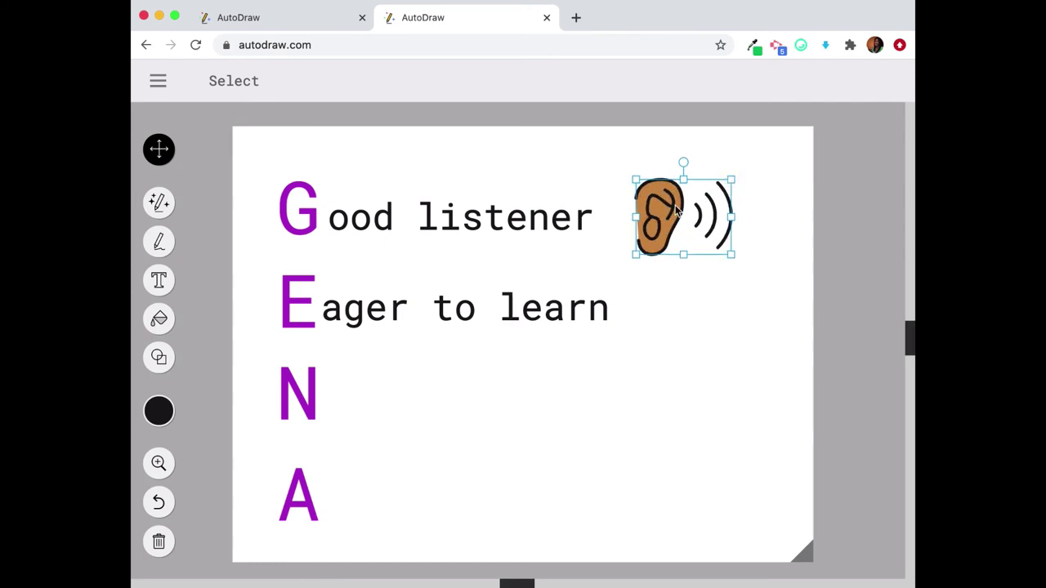
pyautogui.moveTo(677, 211); pyautogui.dragTo(667, 198)
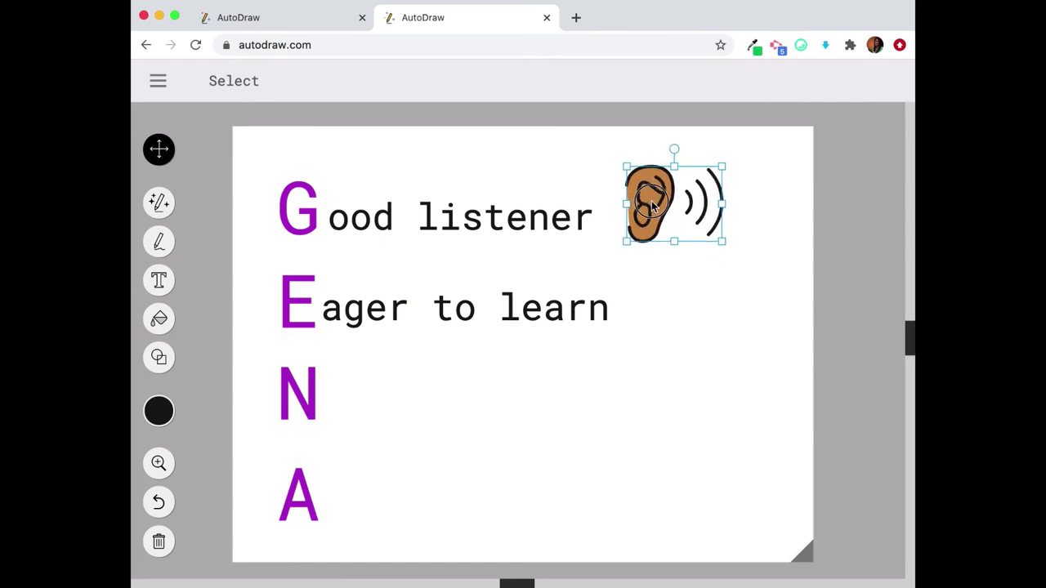
# Sketch a bulb beside 'Eager to learn' and replace it with AutoDraw's suggested lightbulb icon
pyautogui.click(163, 206)
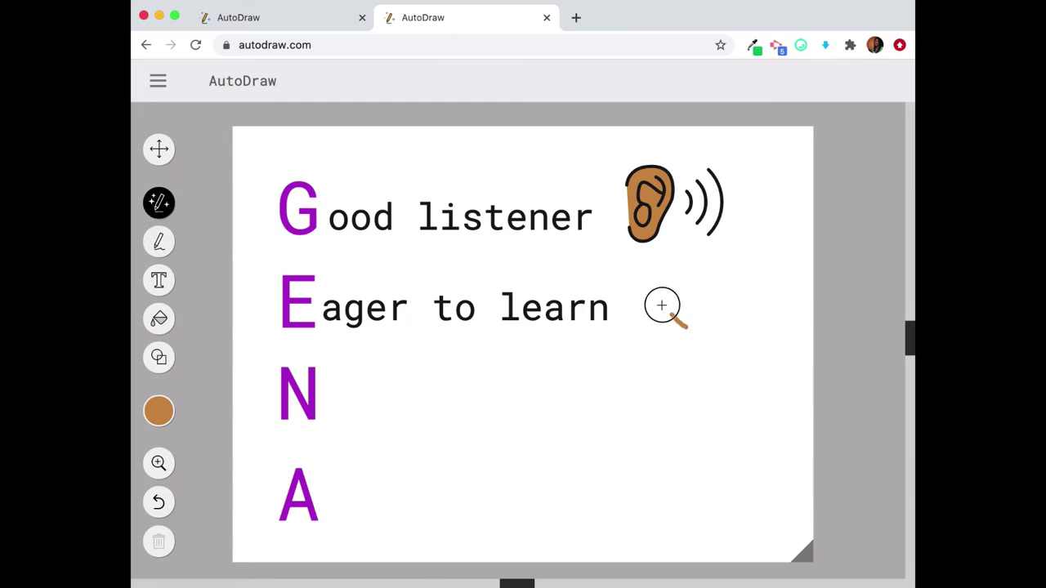
pyautogui.moveTo(662, 306)
pyautogui.mouseDown()
pyautogui.moveTo(711, 275)
pyautogui.moveTo(712, 311)
pyautogui.moveTo(687, 328)
pyautogui.moveTo(722, 324)
pyautogui.moveTo(718, 346)
pyautogui.mouseUp()
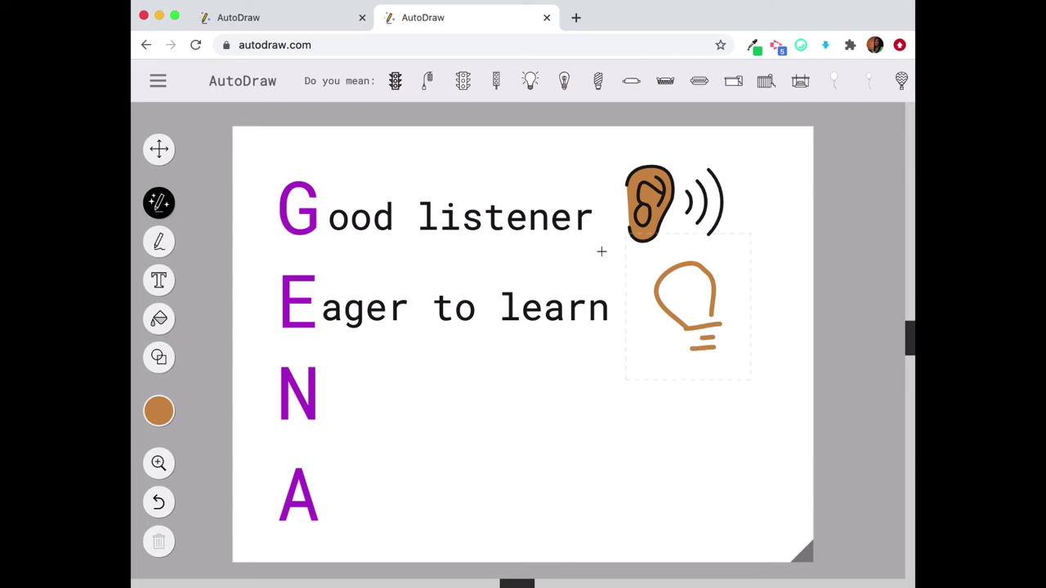
pyautogui.click(530, 82)
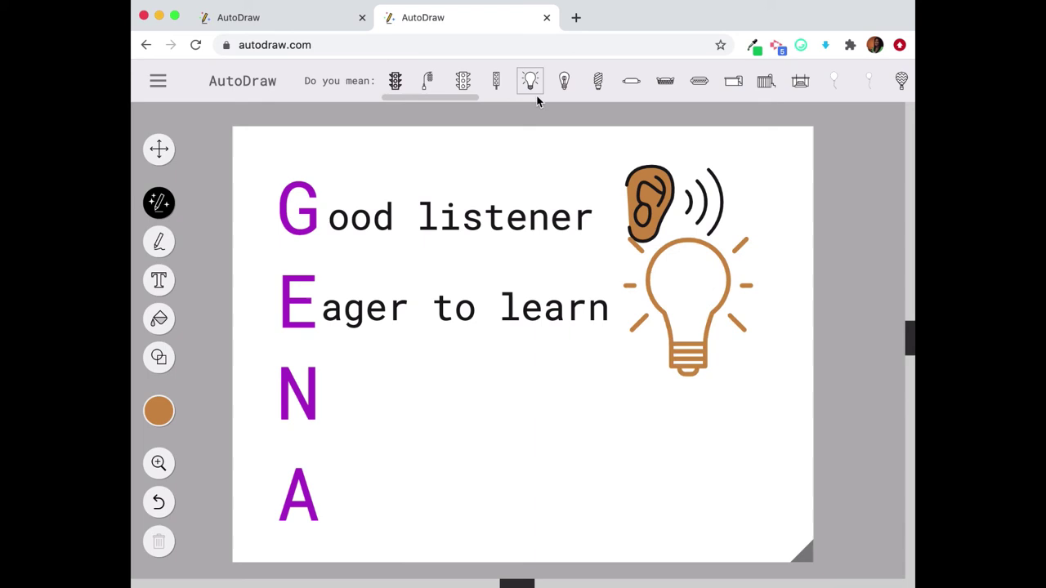
# Shrink the lightbulb to match the size of the ear above it
pyautogui.click(159, 151)
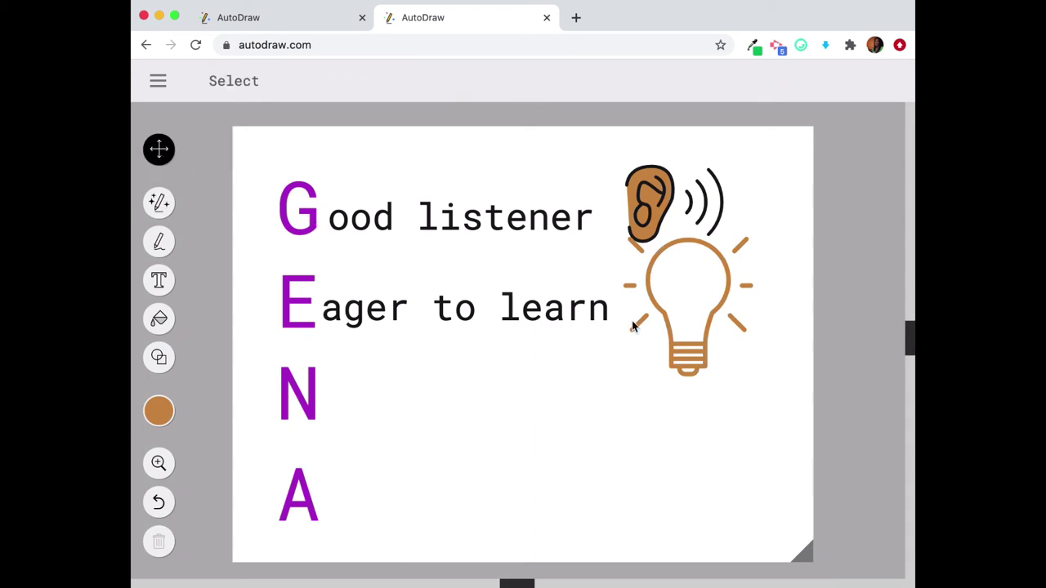
pyautogui.click(683, 353)
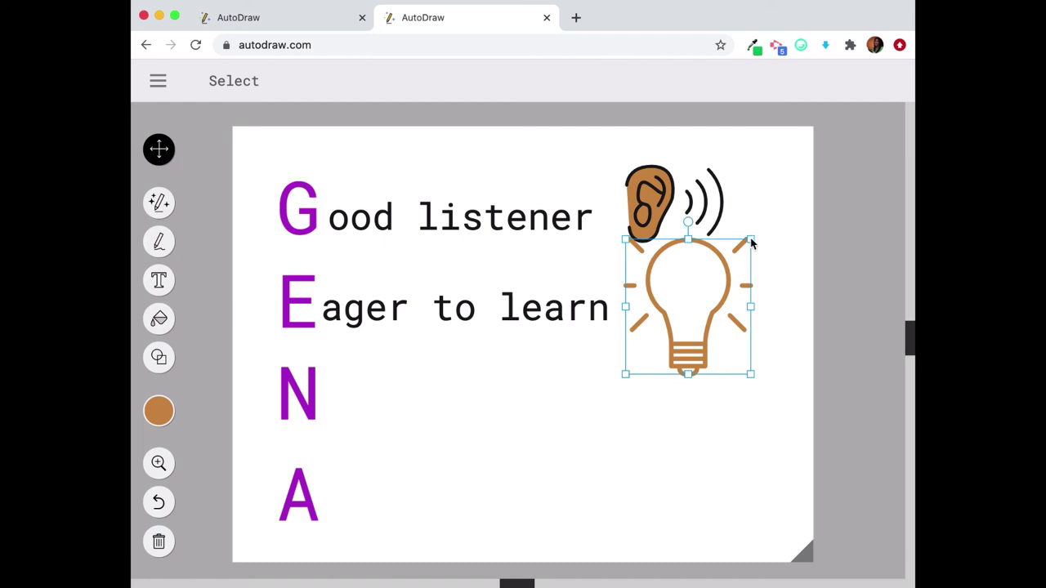
pyautogui.moveTo(751, 242); pyautogui.dragTo(702, 292)
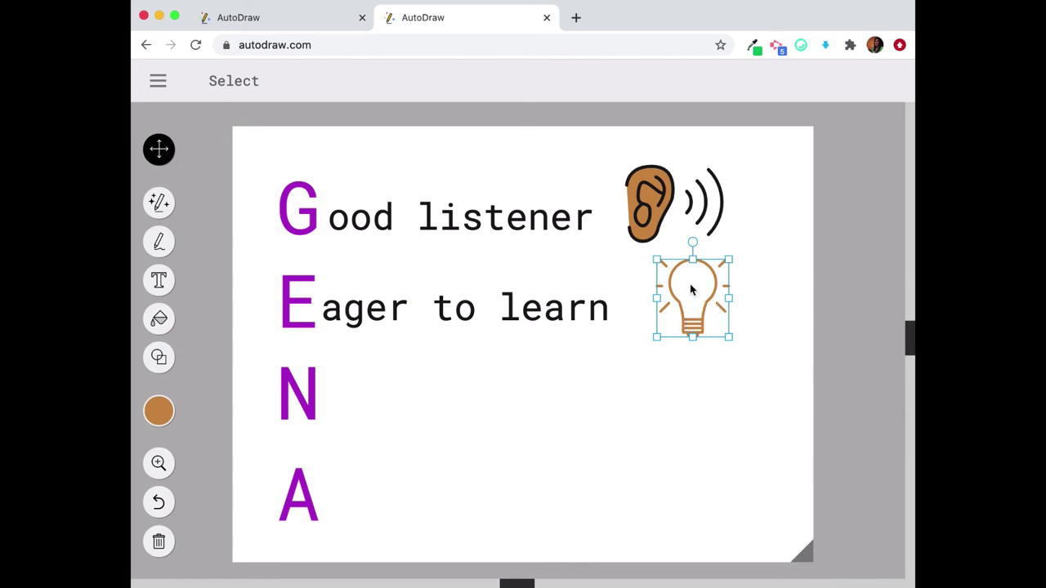
# Change the lightbulb's outline colour to black
pyautogui.click(161, 414)
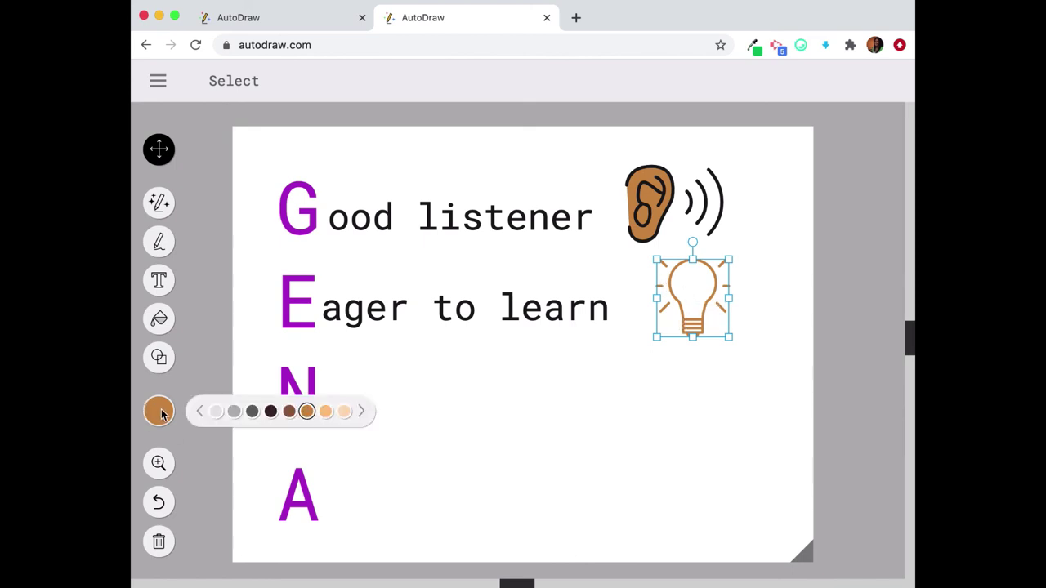
pyautogui.click(199, 411)
pyautogui.click(199, 411)
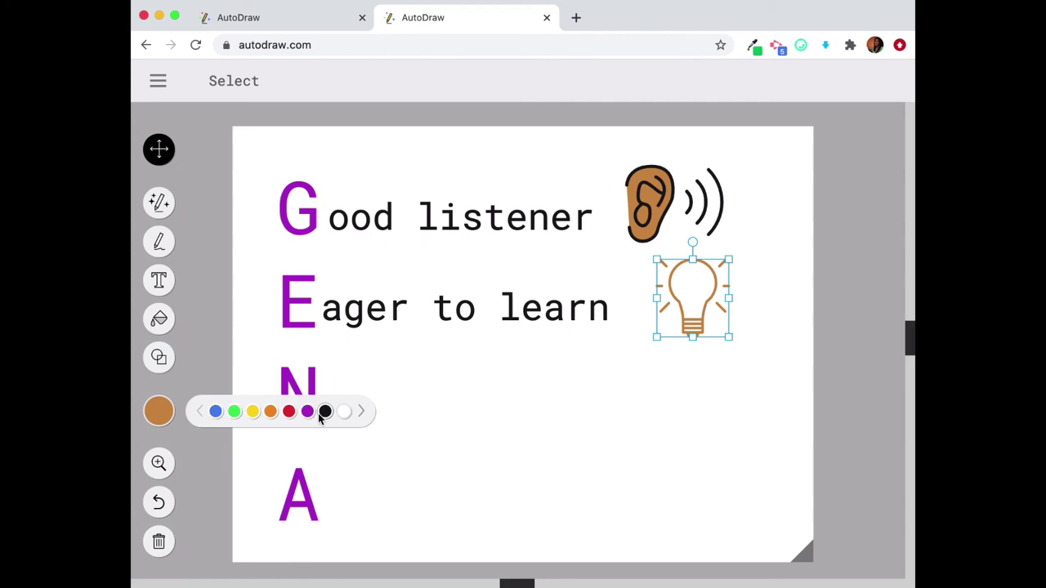
pyautogui.click(325, 412)
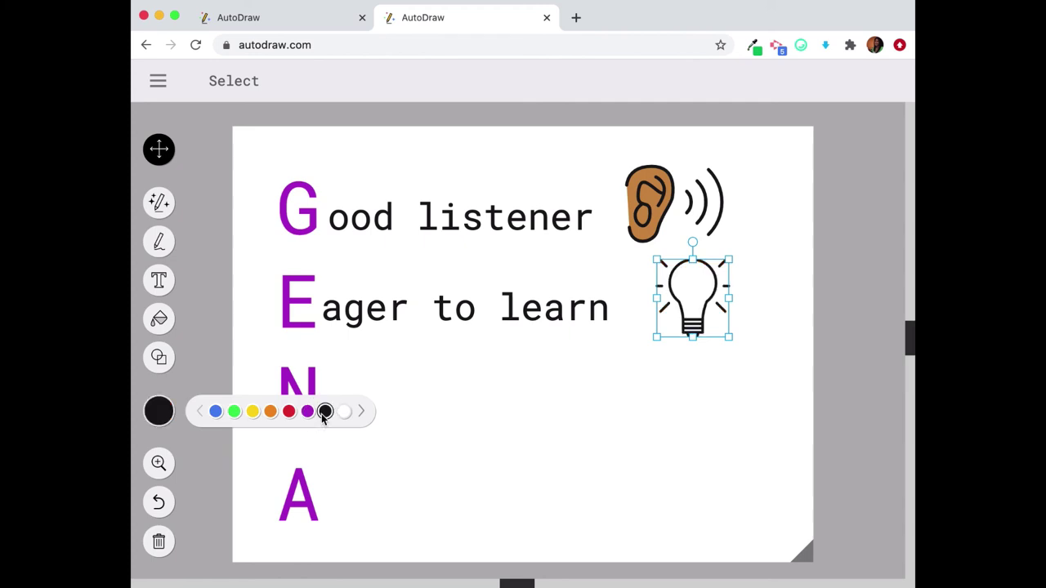
# Fill the lightbulb's glass with yellow
pyautogui.click(160, 319)
pyautogui.click(161, 412)
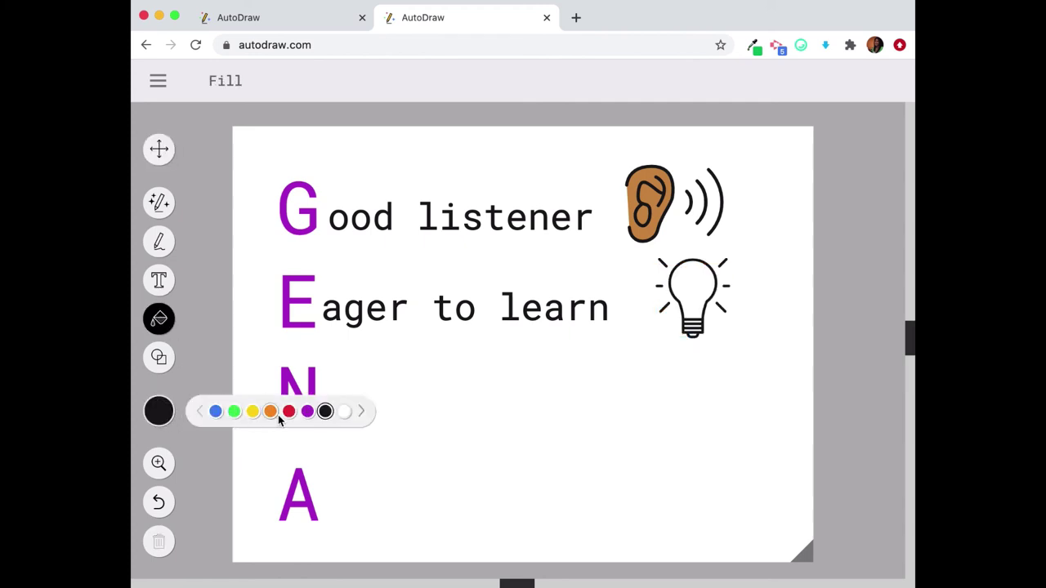
pyautogui.click(253, 413)
pyautogui.click(697, 283)
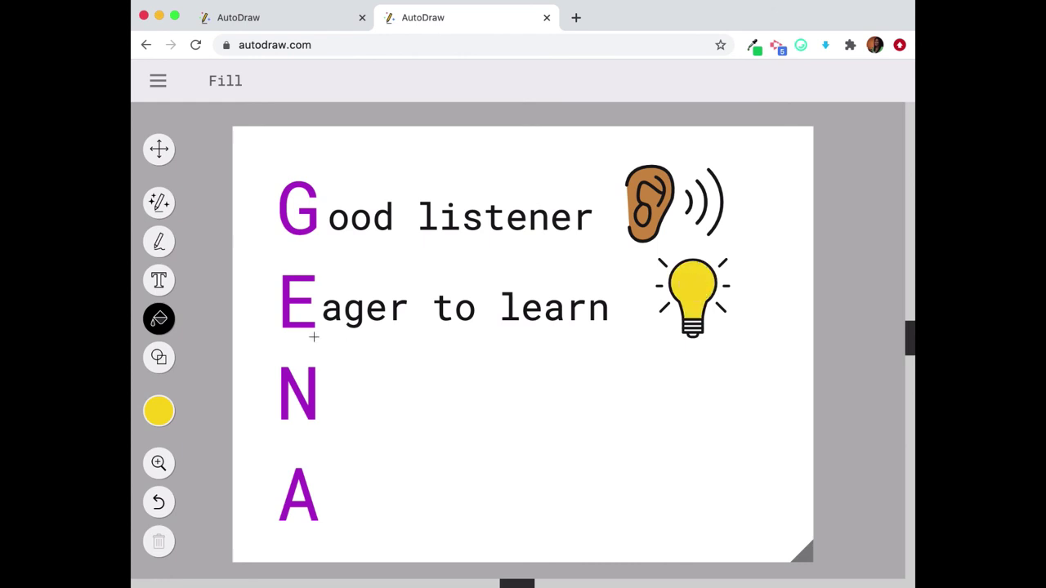
# Fill the lightbulb's base with white
pyautogui.click(159, 411)
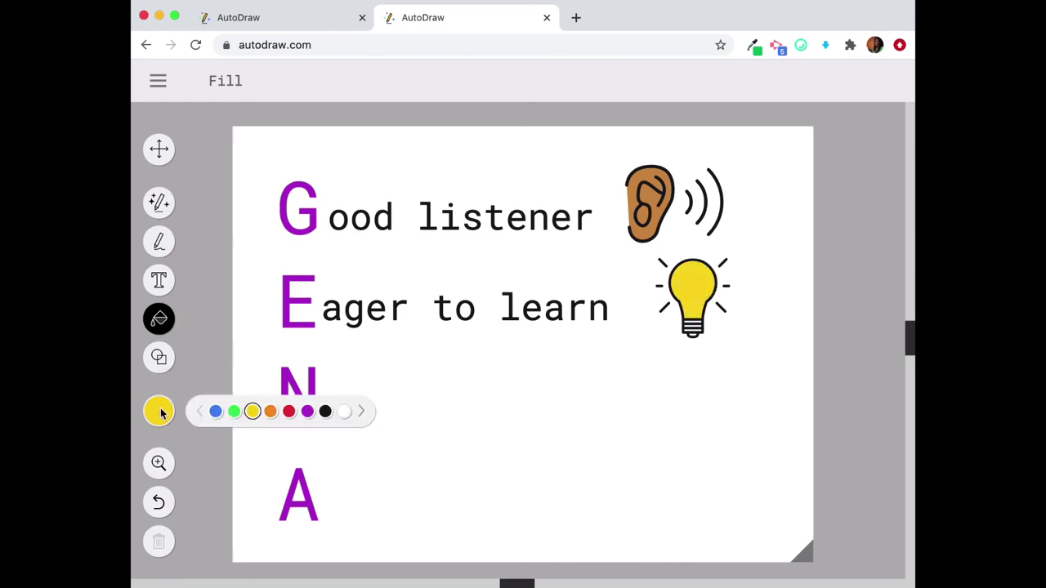
pyautogui.click(361, 413)
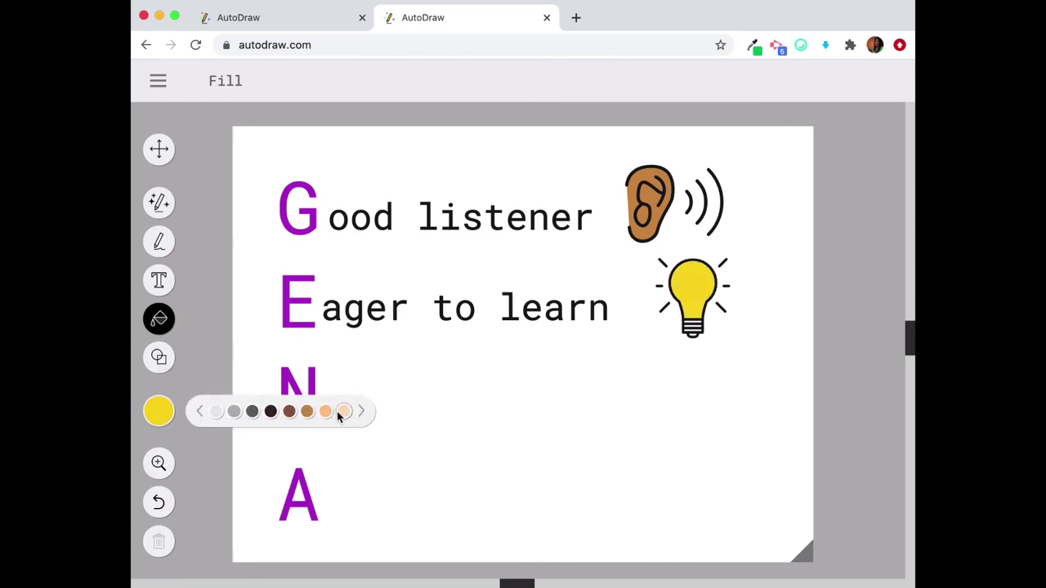
pyautogui.click(235, 411)
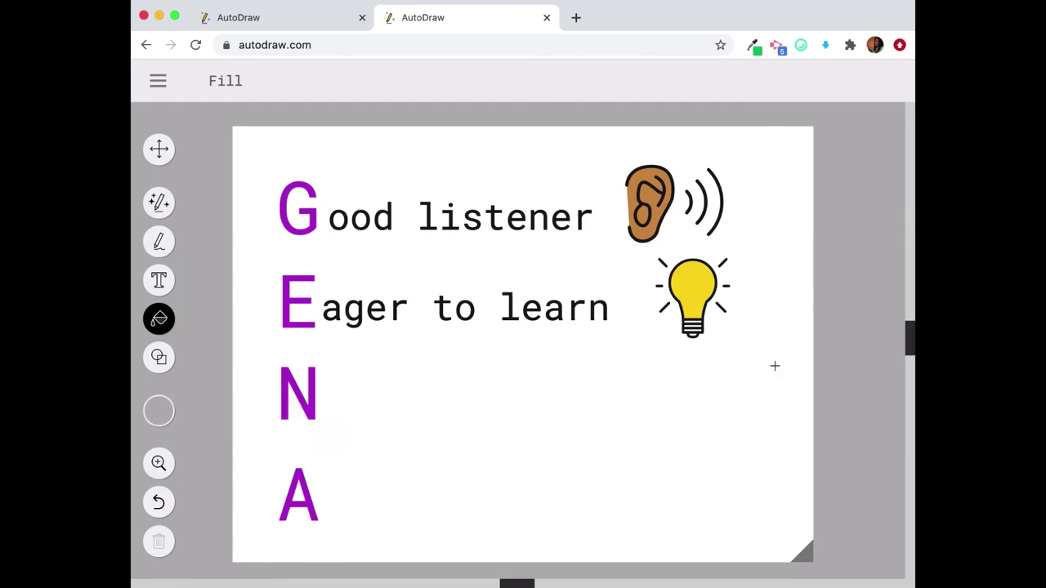
pyautogui.click(693, 330)
# Switch to the first browser tab showing the finished GENA poster with smiley and trophy
pyautogui.click(273, 25)
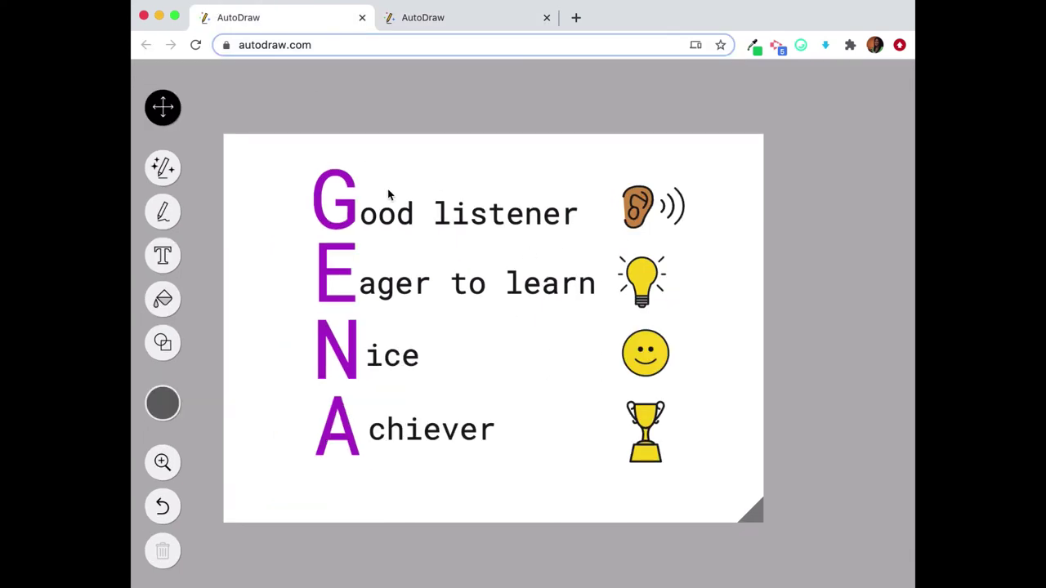